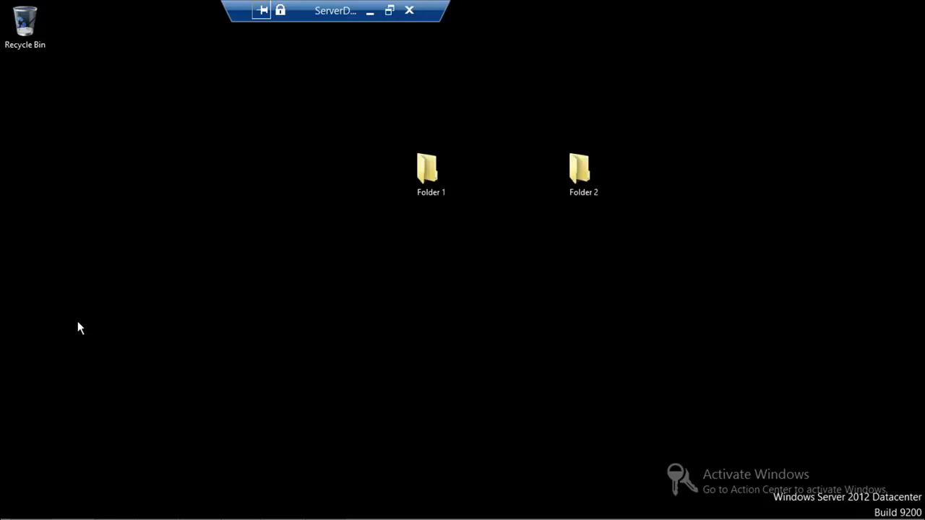
Open Control Panel, show its items as small icons, and open the Windows Firewall settings
key("super")
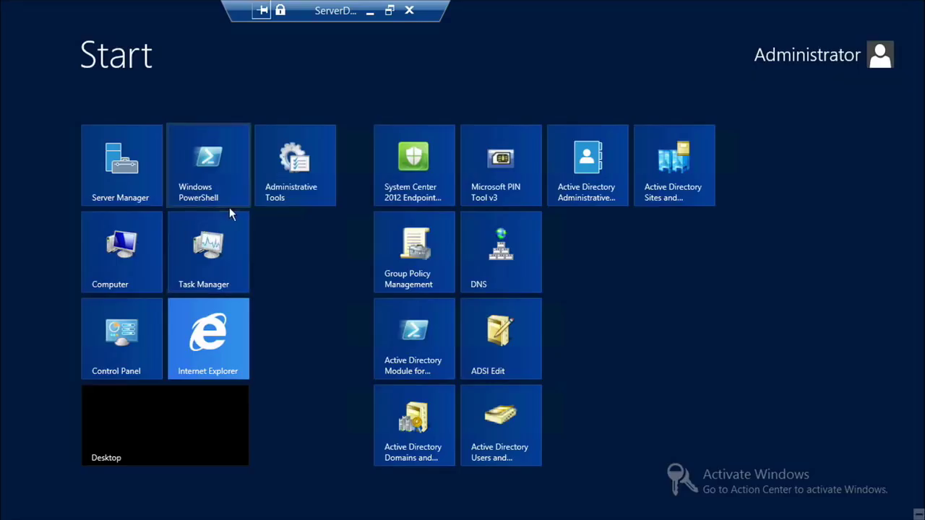
left_click(127, 333)
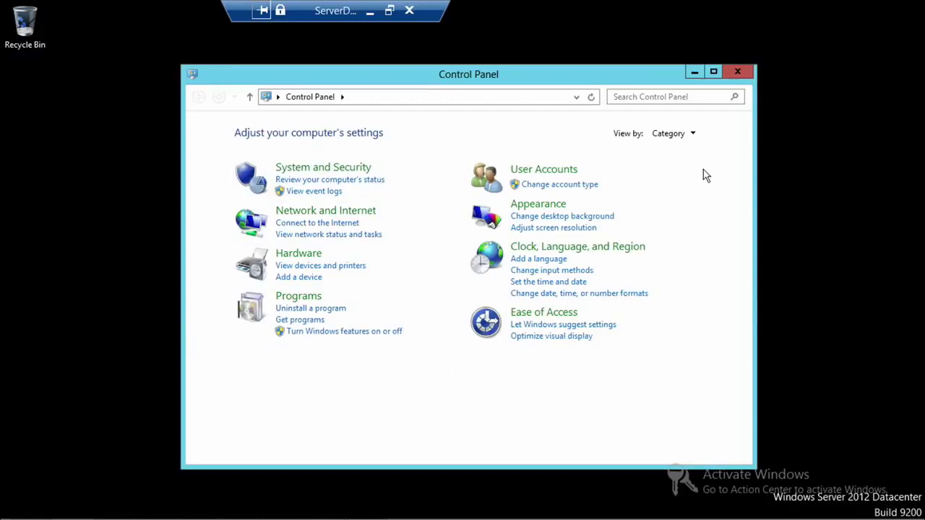
left_click(693, 134)
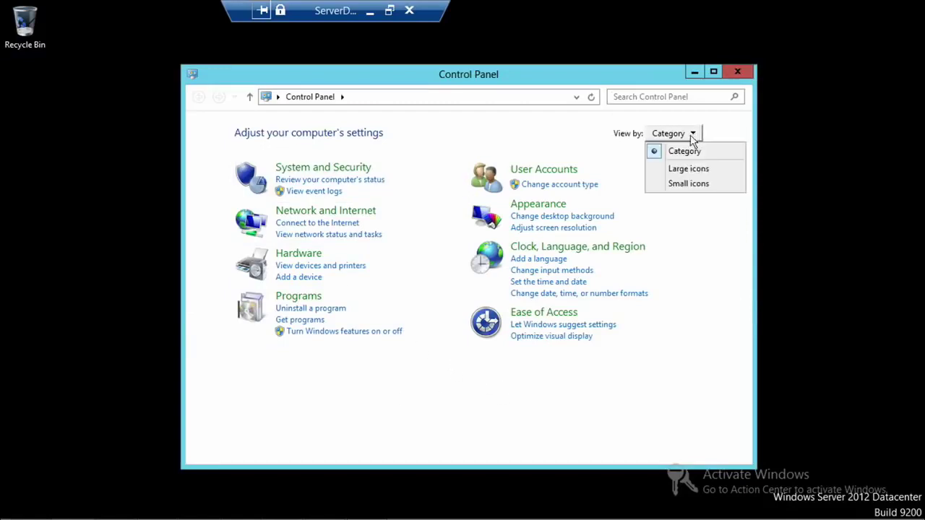
left_click(685, 185)
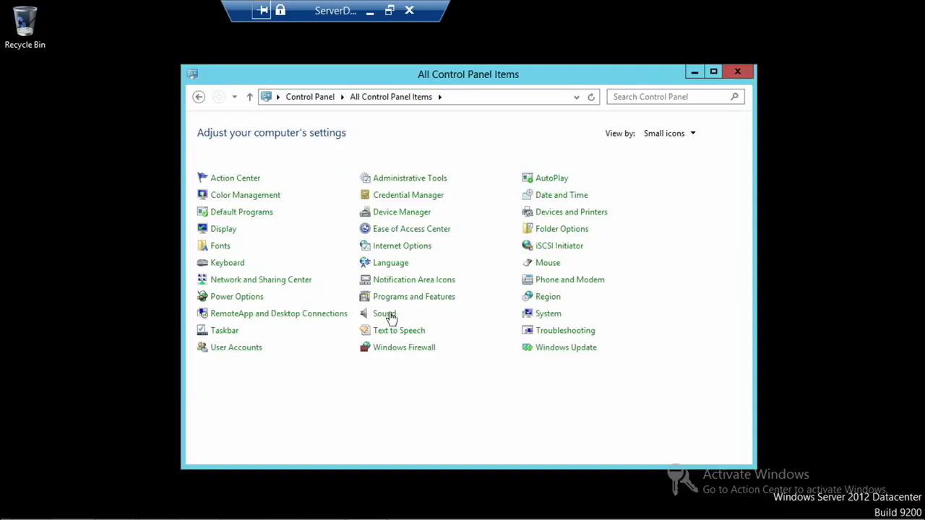
left_click(396, 352)
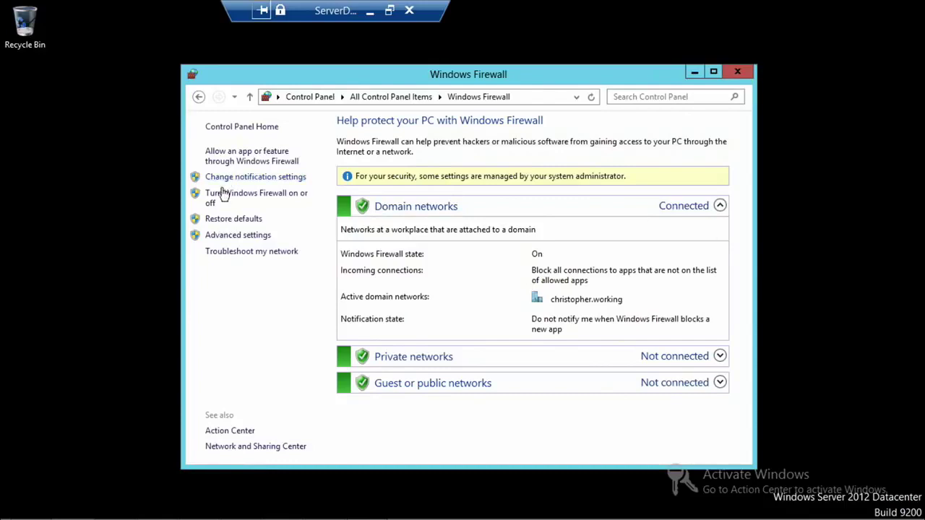
Review the apps and features allowed through Windows Firewall, including their domain, private, public and Group Policy columns
left_click(272, 156)
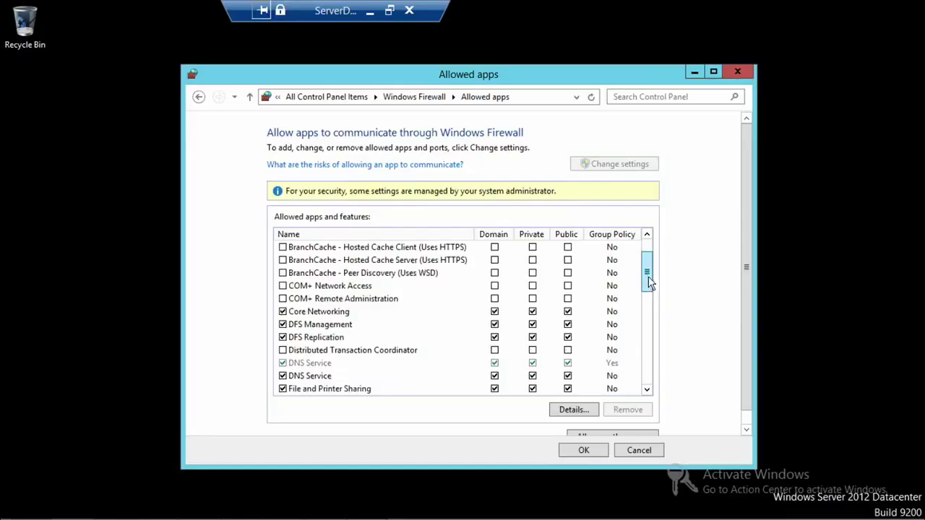
left_click_drag(650, 282, 646, 306)
scroll(348, 333, "down", 2)
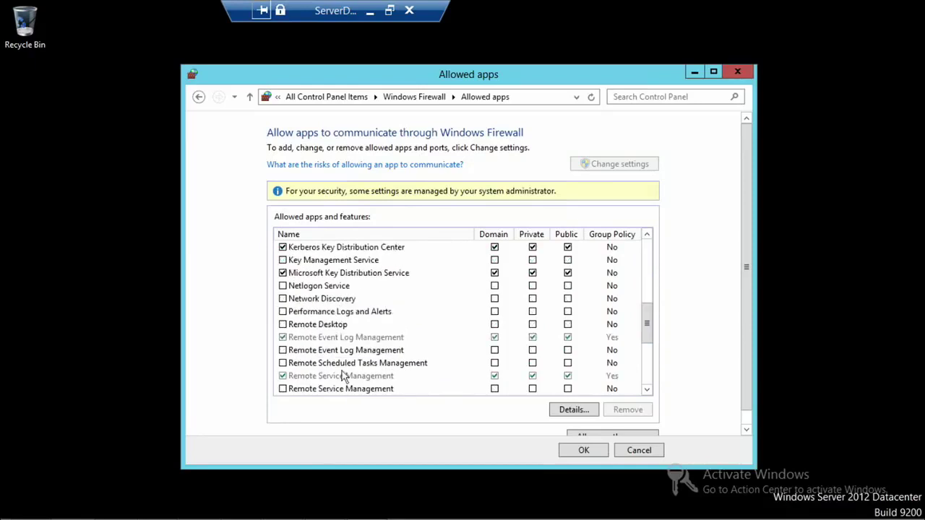
left_click_drag(656, 350, 647, 253)
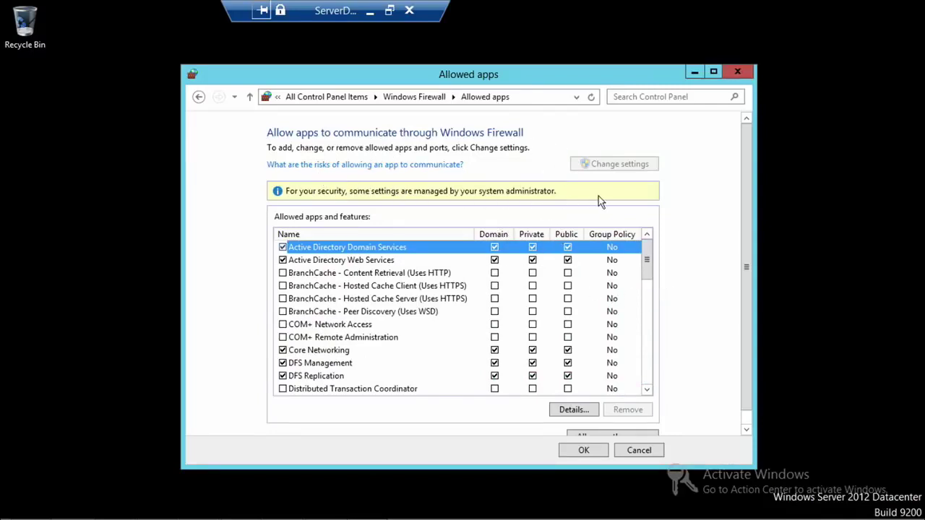
scroll(714, 281, "down", 4)
left_click_drag(745, 265, 757, 325)
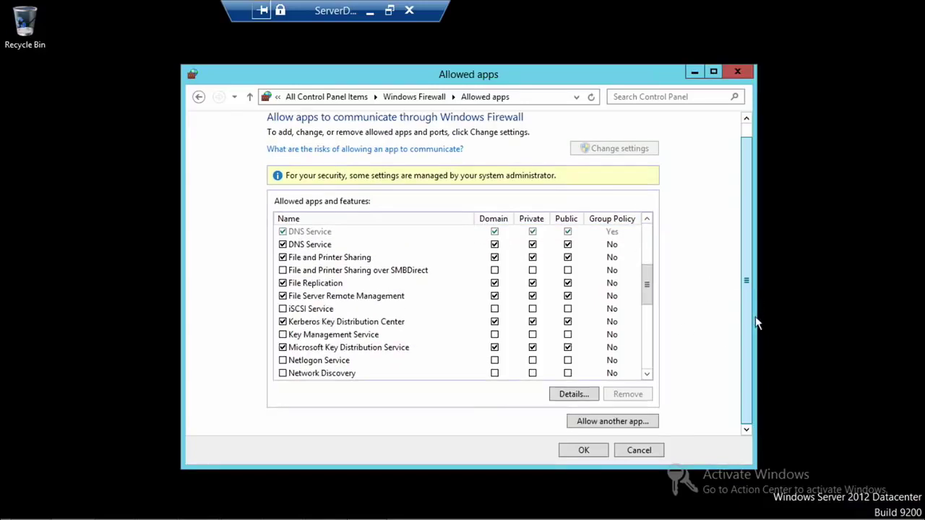
Examine the apps that can be added to the allowed list and the option to browse for another, without adding any
left_click(597, 423)
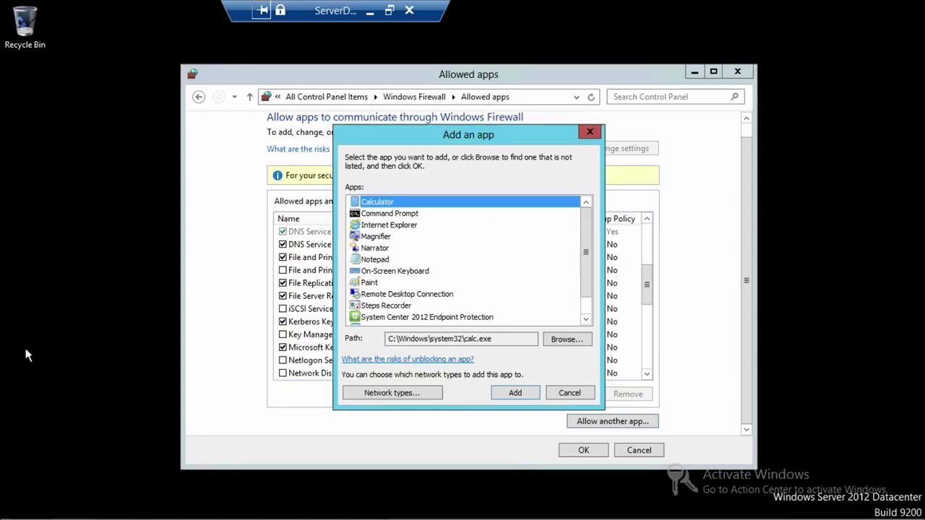
scroll(586, 231, "down", 1)
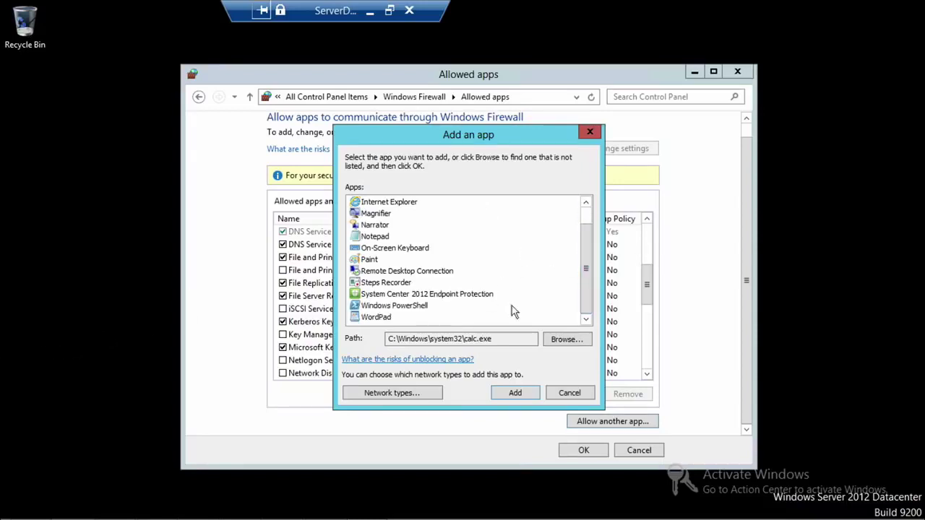
left_click(566, 340)
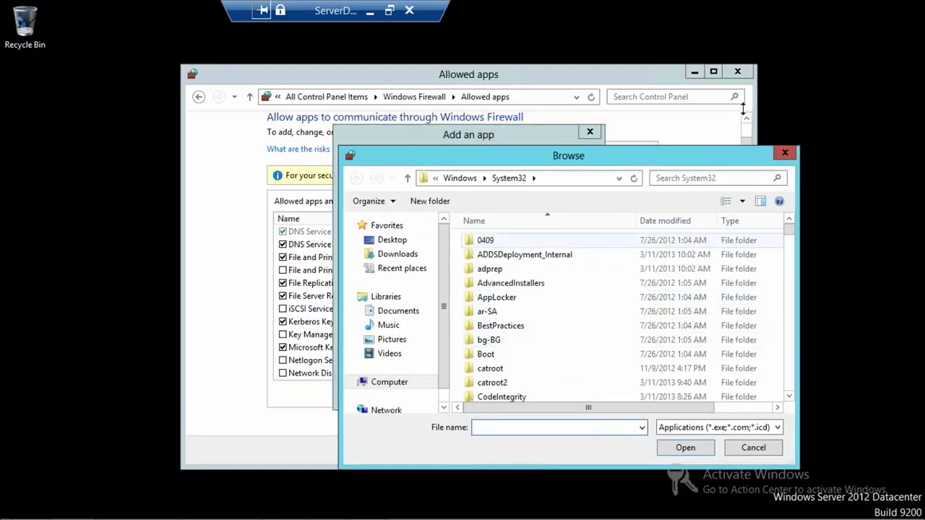
left_click(785, 152)
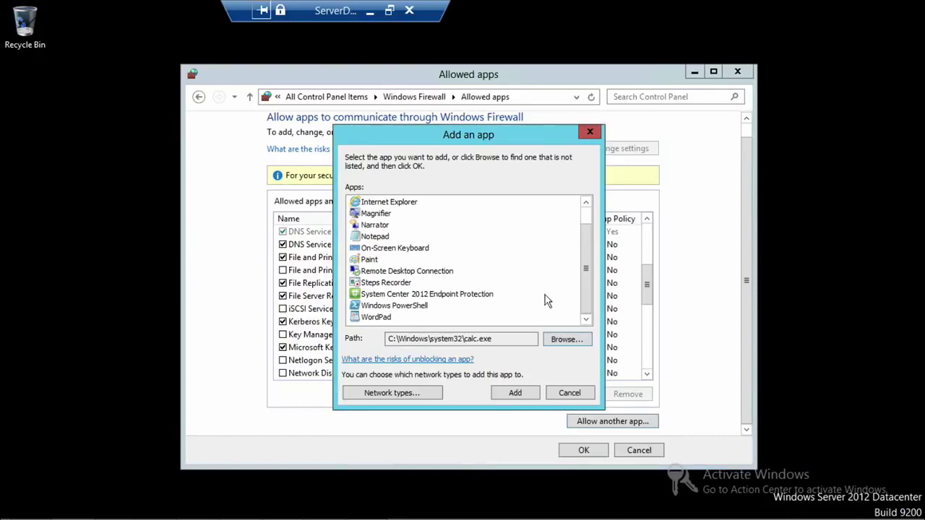
left_click(592, 133)
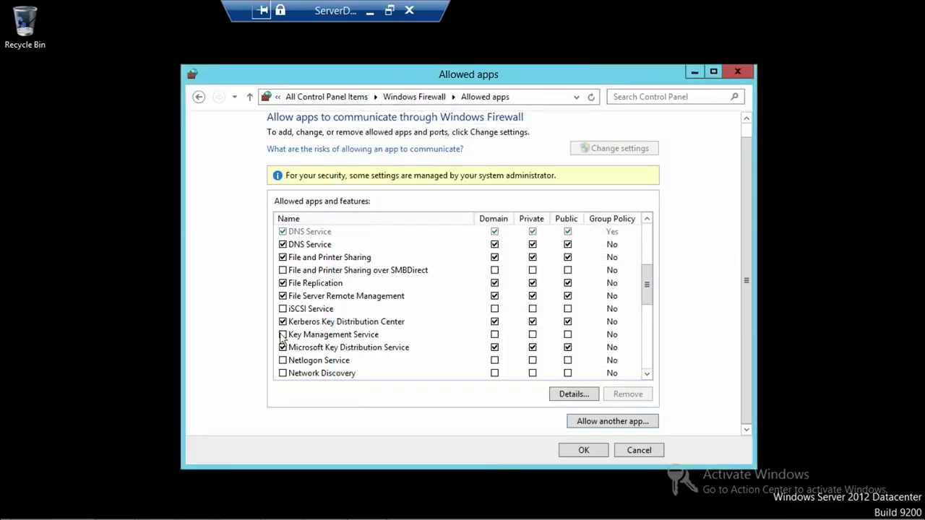
Check the network types offered when allowing another app, cancel without changes, and close Windows Firewall
left_click(605, 422)
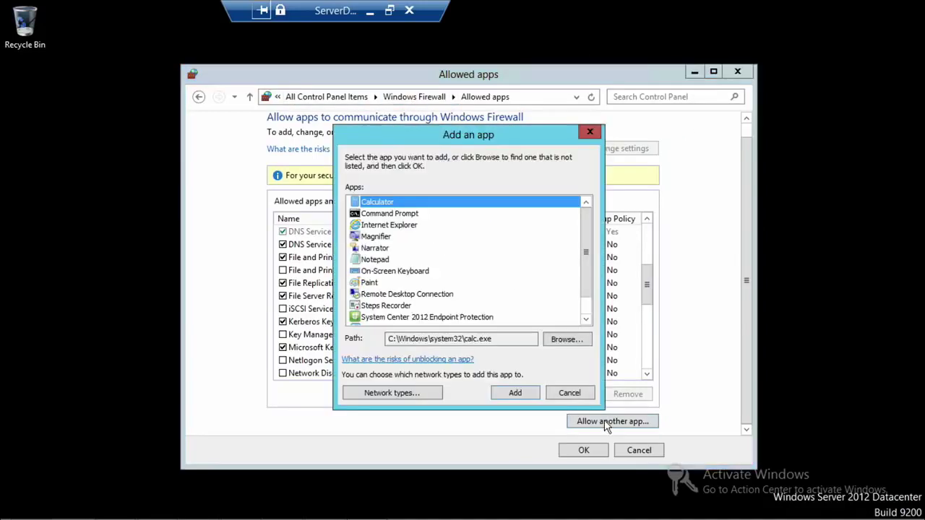
left_click(404, 397)
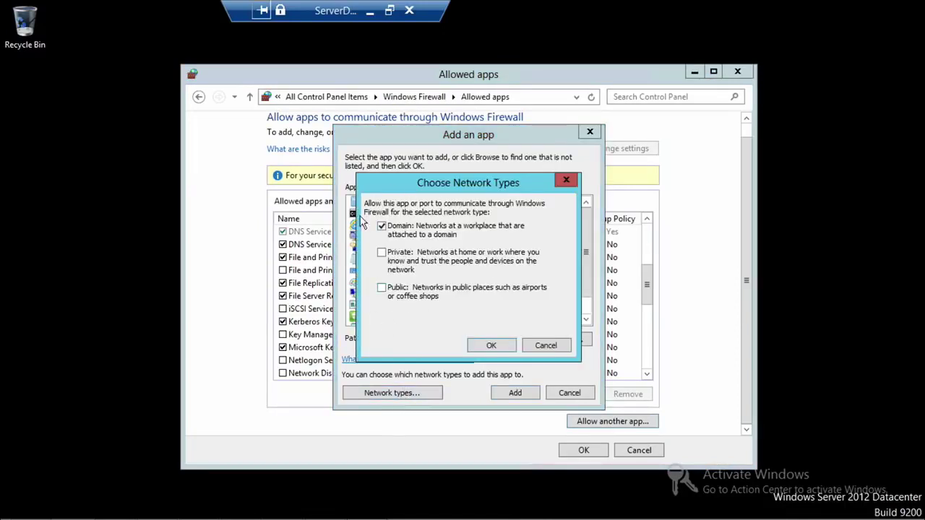
left_click(546, 345)
left_click(571, 394)
left_click(650, 453)
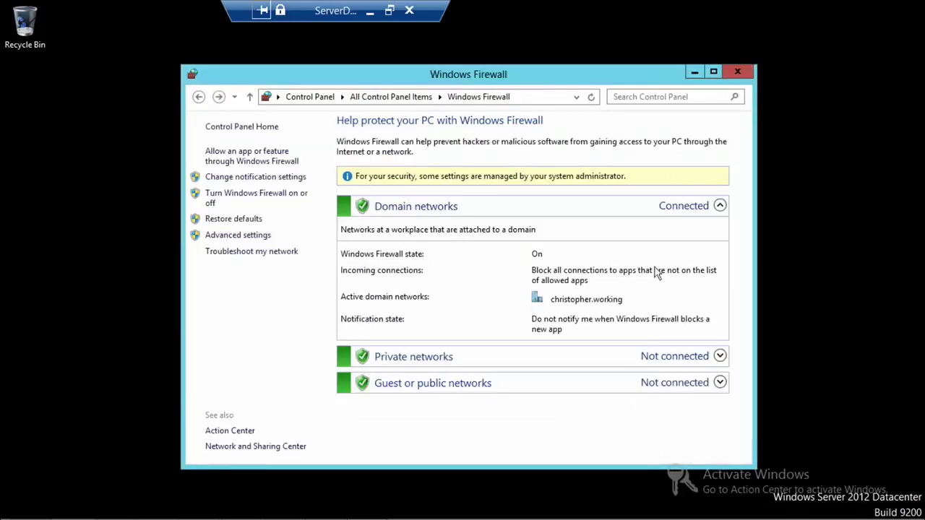
left_click(738, 71)
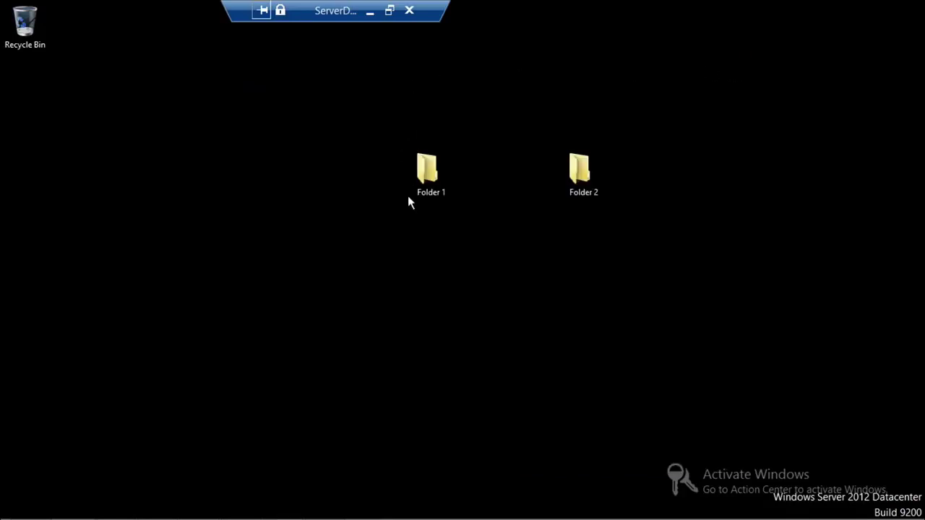
Open Windows Firewall with Advanced Security from Control Panel's Administrative Tools and maximize its window
key("super")
left_click(124, 317)
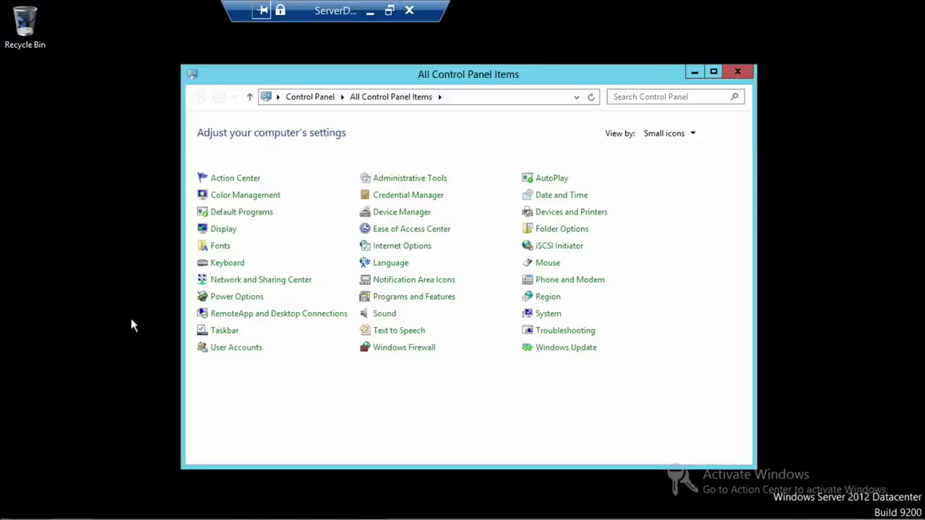
left_click(422, 178)
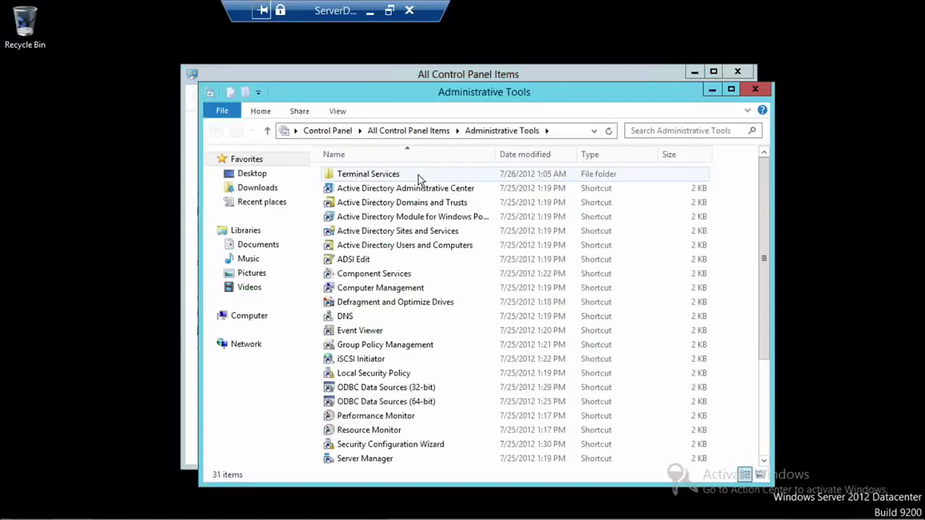
scroll(423, 184, "down", 3)
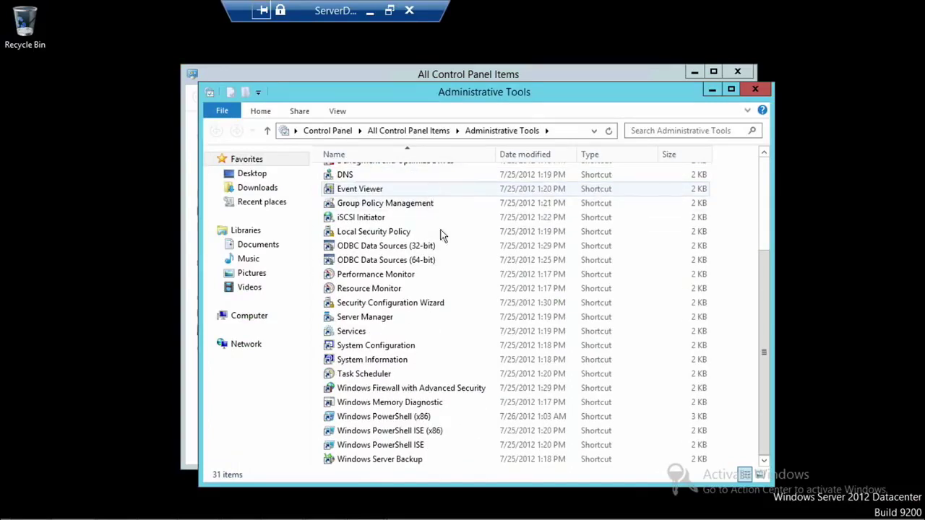
double_click(383, 391)
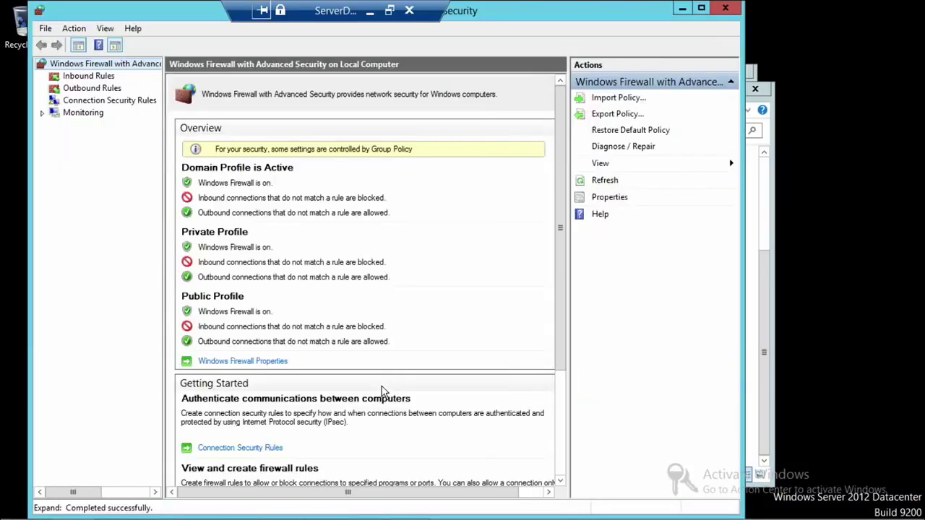
left_click(701, 8)
Show the inbound rules and inspect the Active Directory Domain Controller and BranchCache entries
left_click(55, 70)
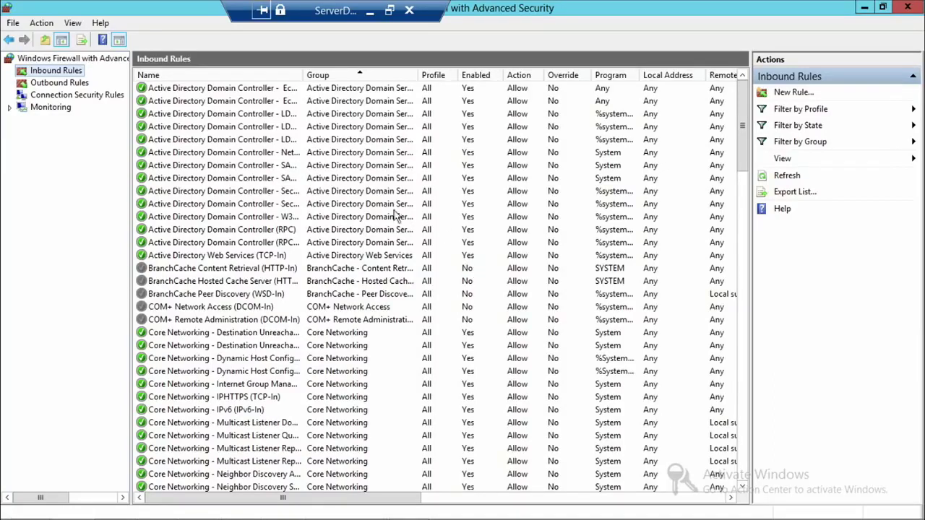
left_click(356, 192)
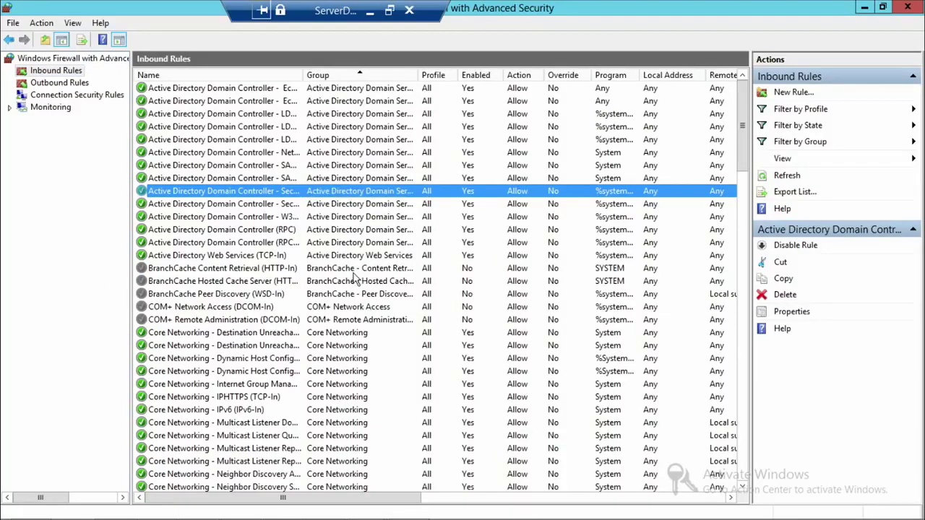
scroll(344, 285, "down", 2)
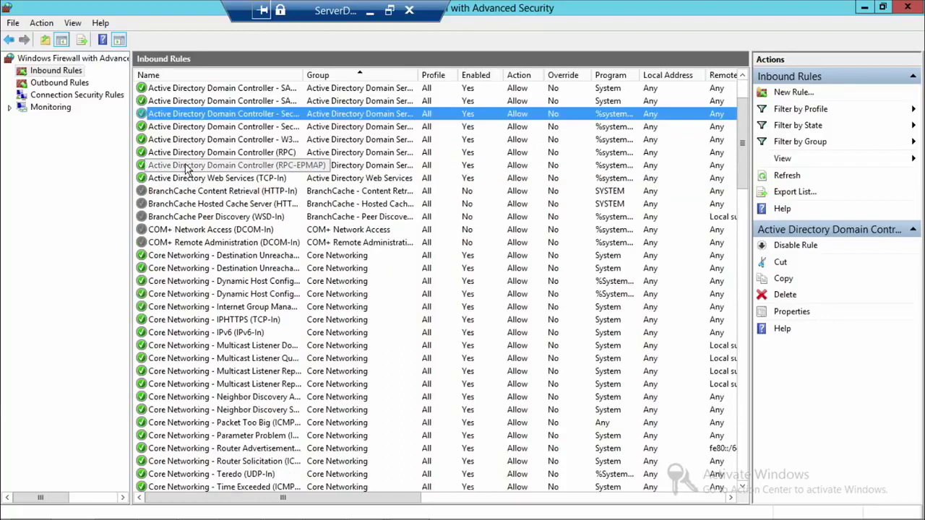
left_click(186, 168)
left_click(166, 203)
left_click(166, 166)
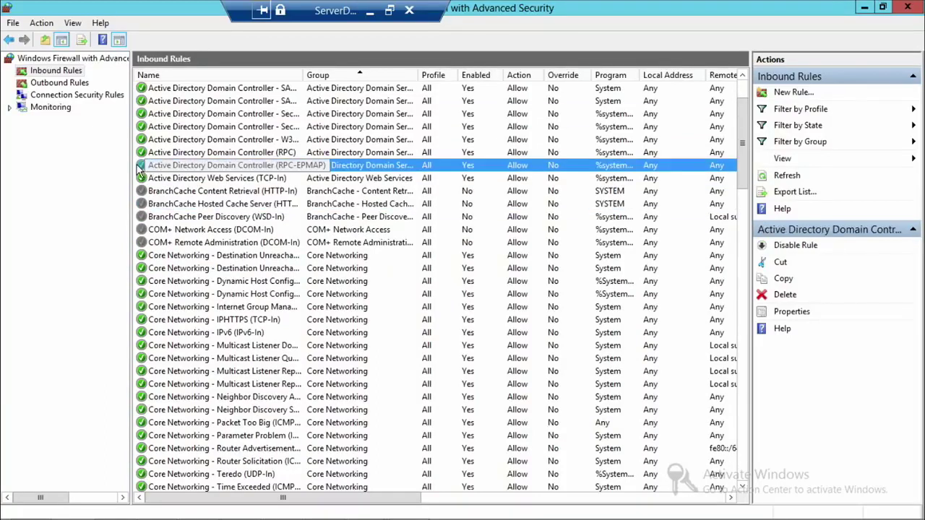
Select the BranchCache Content Retrieval (HTTP-In) rule, fit the Program column to its contents, and examine the rule's protocol and local port
left_click(150, 192)
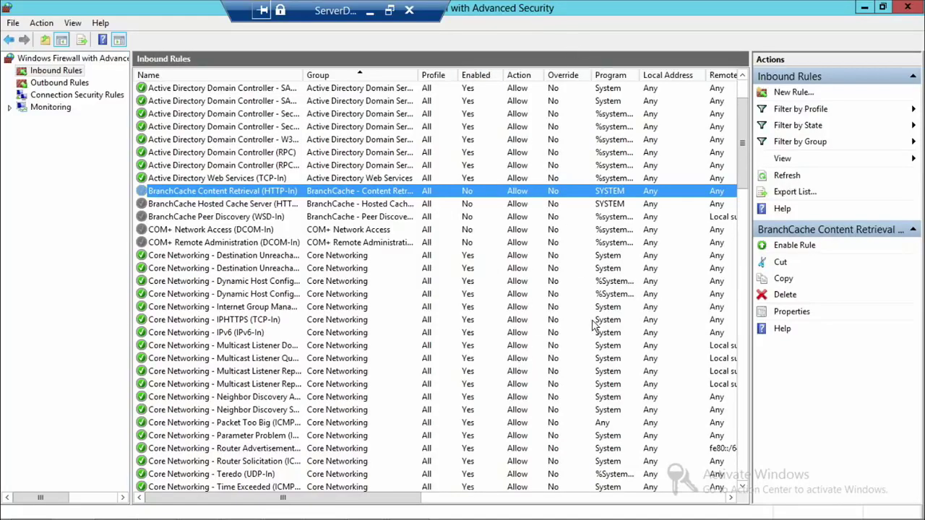
double_click(638, 70)
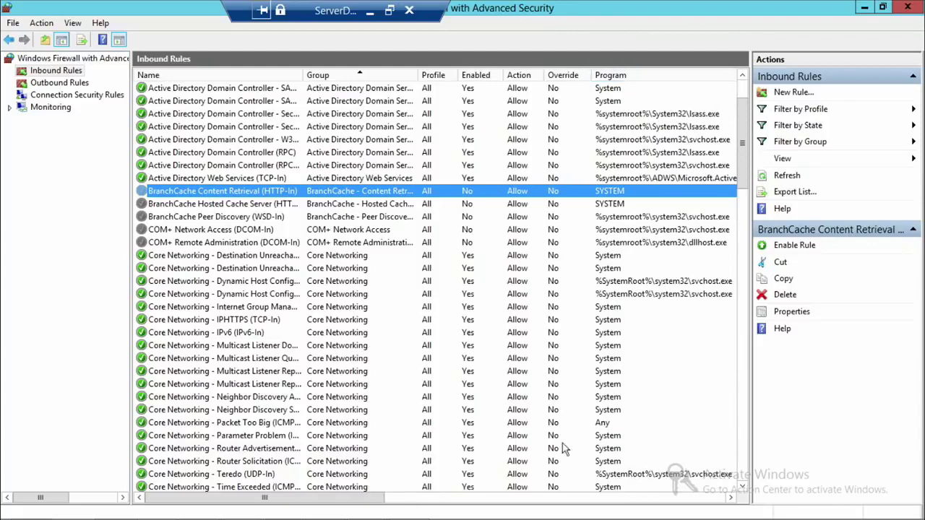
left_click_drag(326, 498, 509, 510)
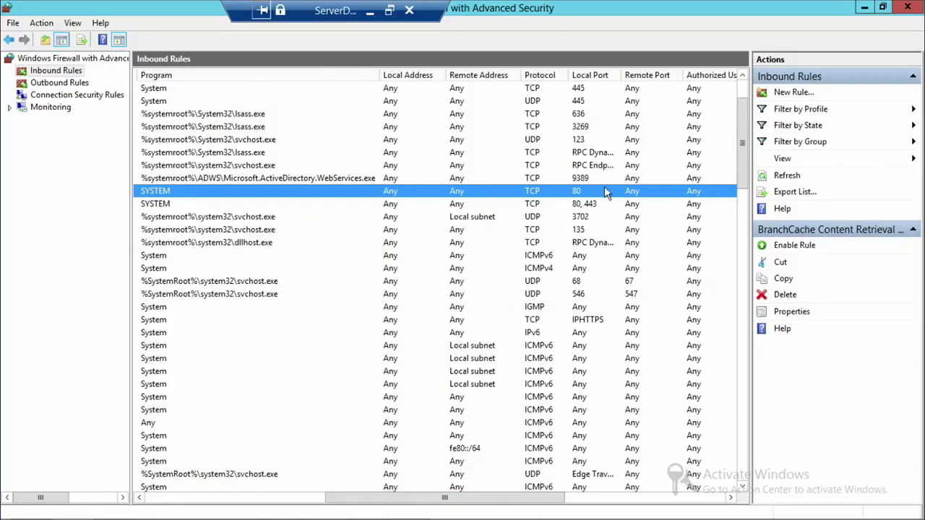
Start a new inbound rule and compare the Program, Port, Predefined and Custom rule types, including the list of predefined services
left_click(794, 93)
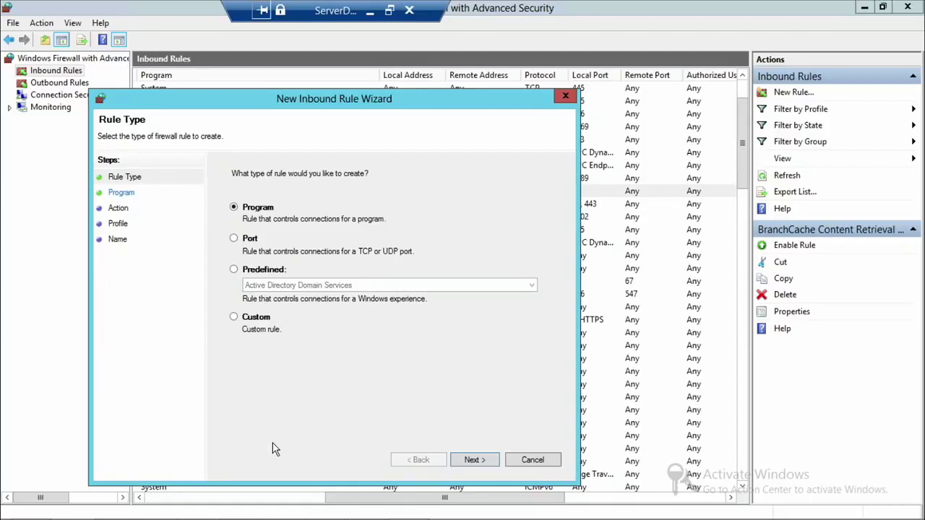
left_click(241, 241)
left_click(244, 209)
left_click(242, 245)
left_click(236, 272)
left_click(327, 286)
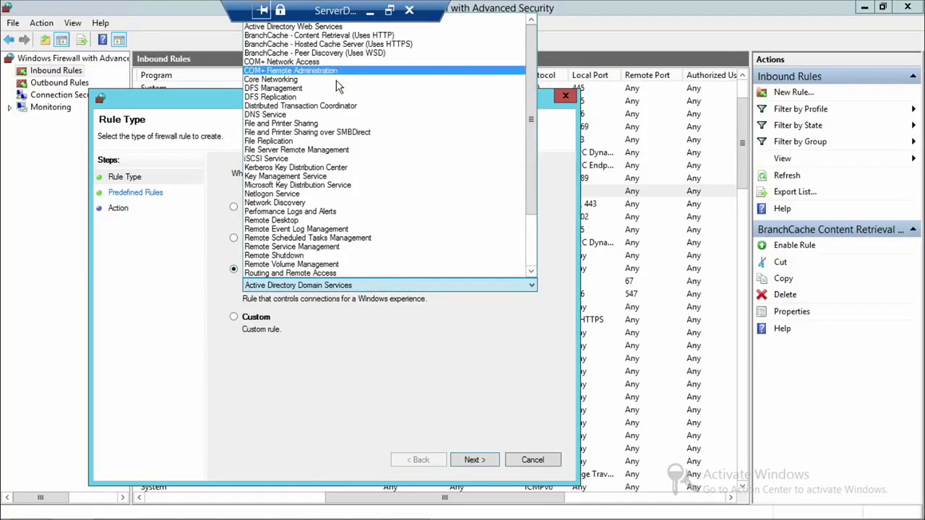
left_click(227, 261)
left_click(233, 318)
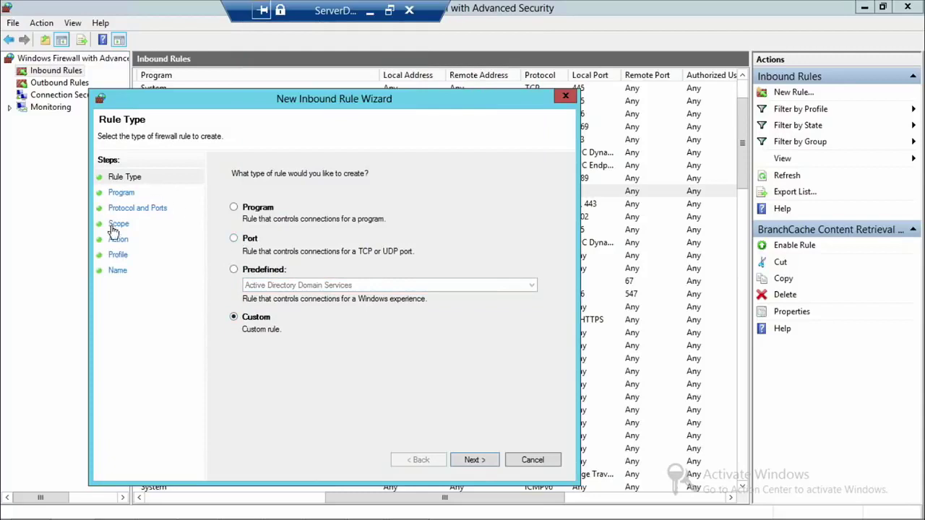
Choose Port as the rule type and continue to the protocol and ports settings
left_click(234, 239)
left_click(473, 461)
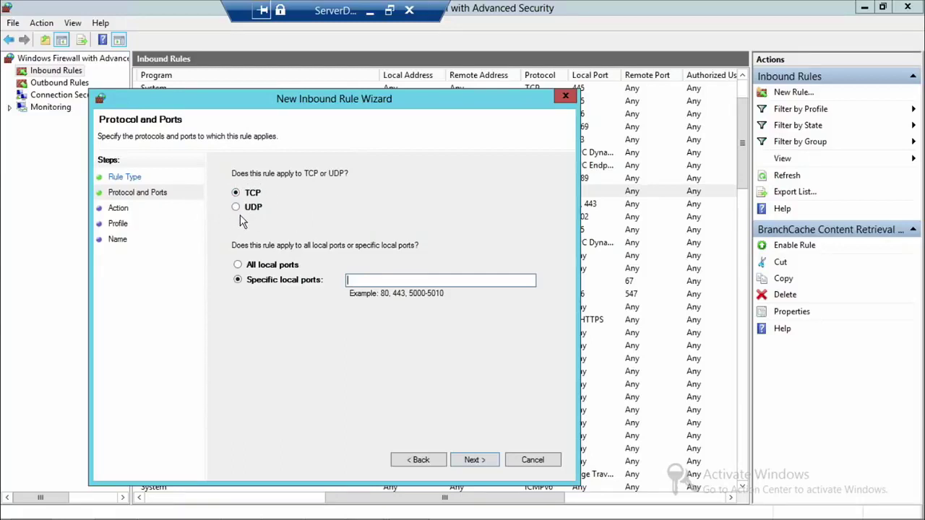
mouse_move(3, 517)
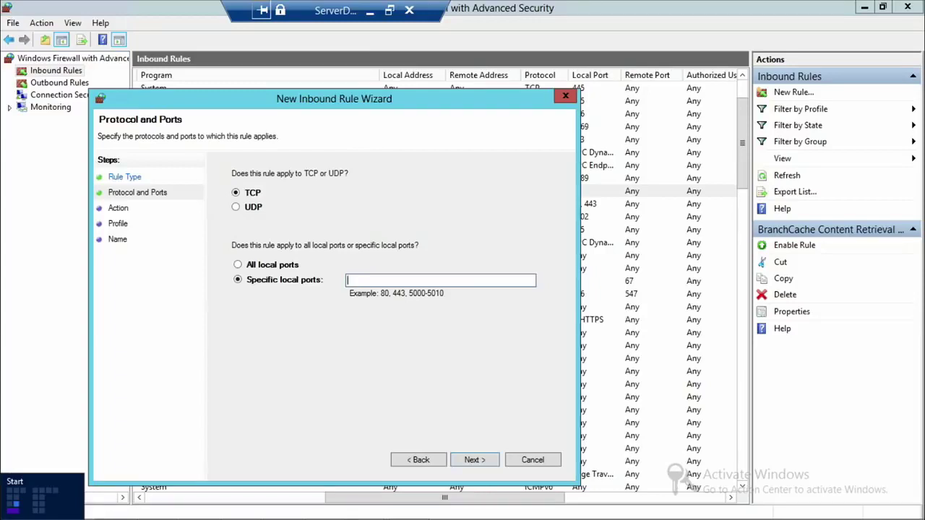
mouse_move(75, 510)
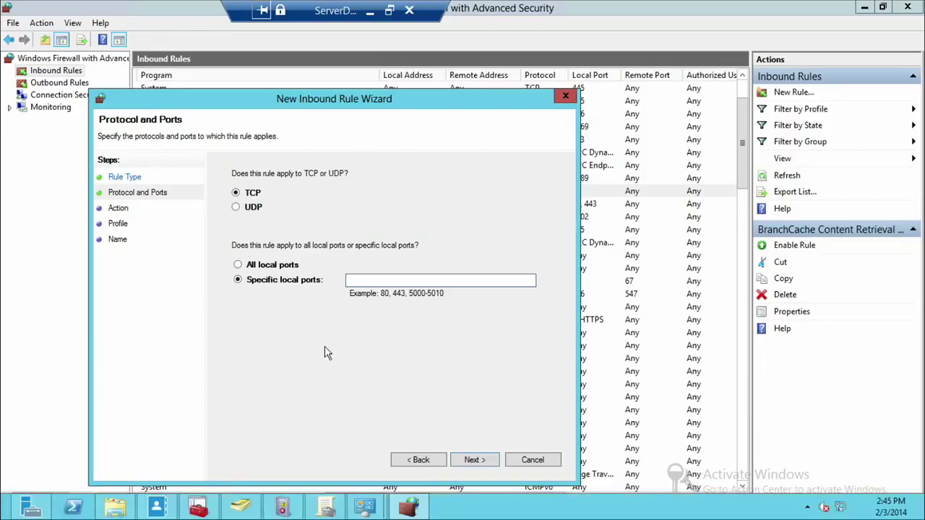
Apply the new inbound rule to TCP on specific local port 80 and continue to the action settings
left_click(371, 278)
type("8")
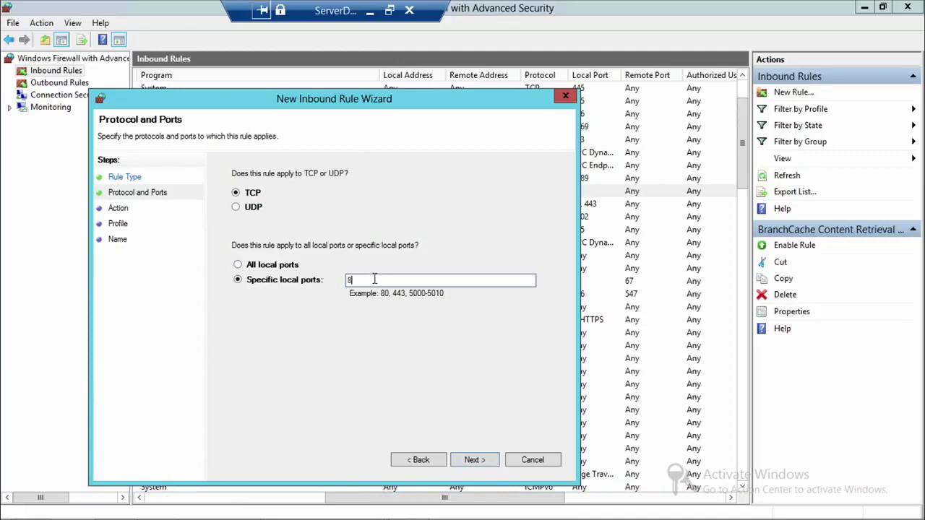
type("0")
left_click(488, 464)
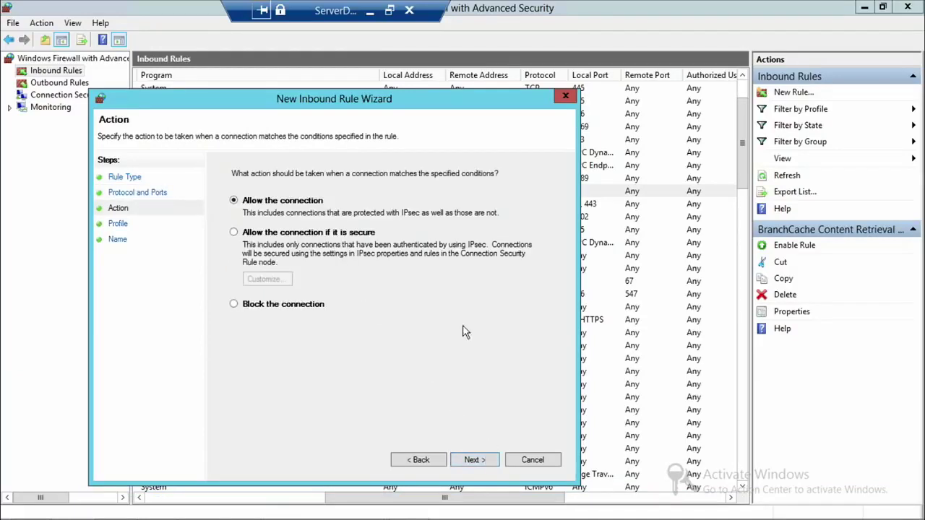
Compare the secure-only and block actions, keep Allow the connection for the rule, and continue to the profile settings
left_click(235, 232)
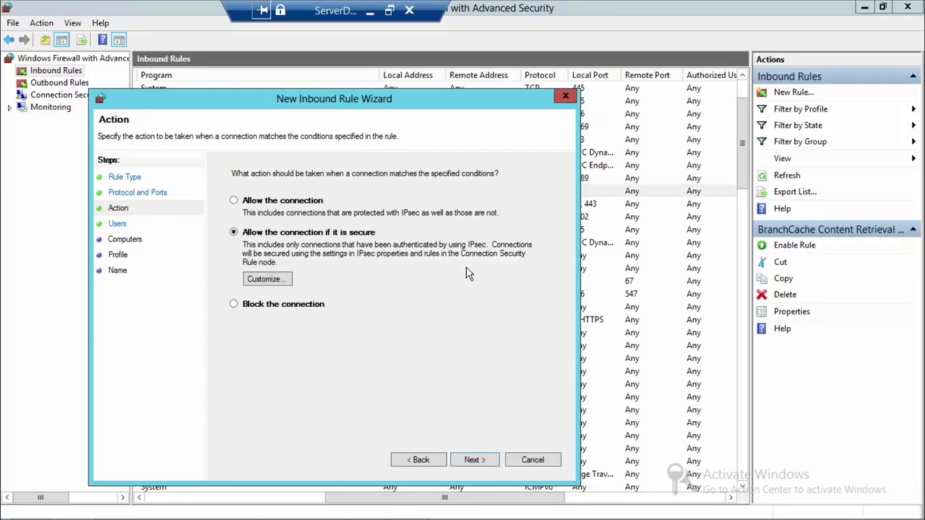
left_click(240, 304)
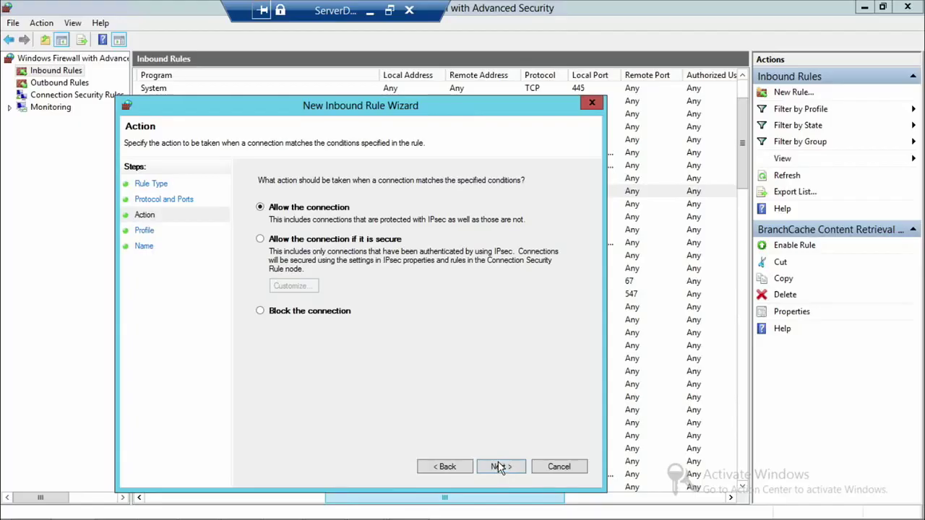
left_click(501, 467)
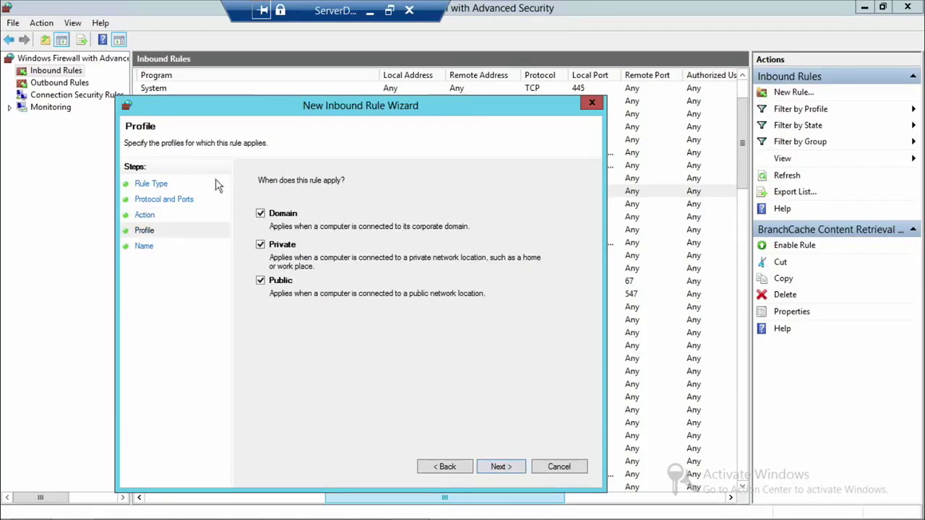
Exclude the Public profile from the rule, name it Port 80, and finish creating it
left_click(262, 283)
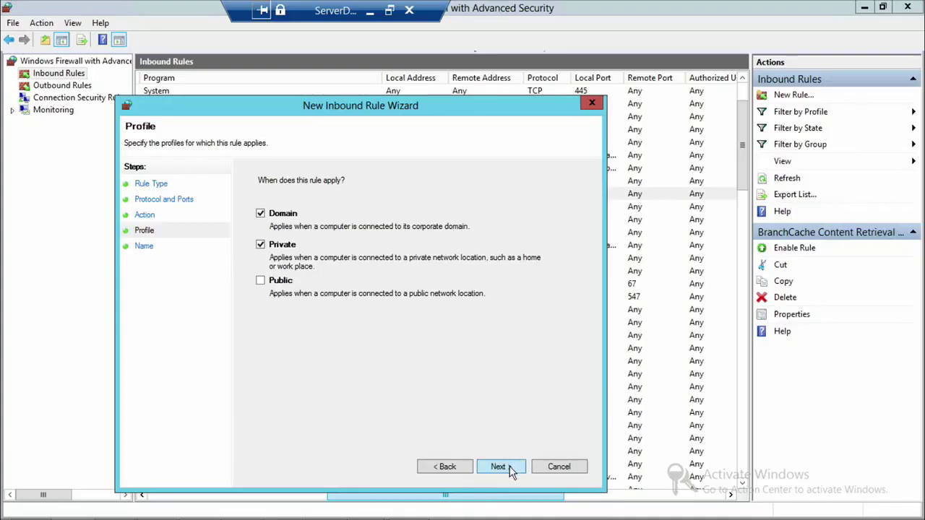
left_click(508, 468)
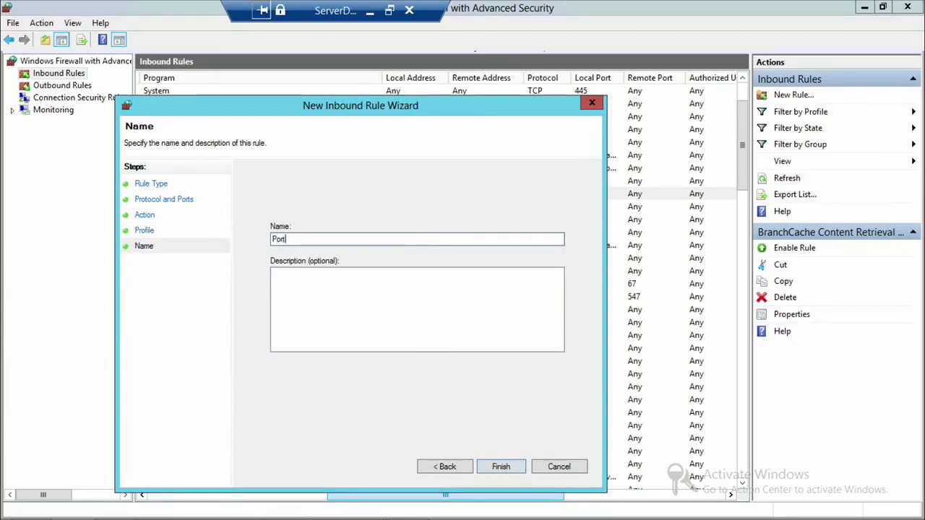
left_click(500, 469)
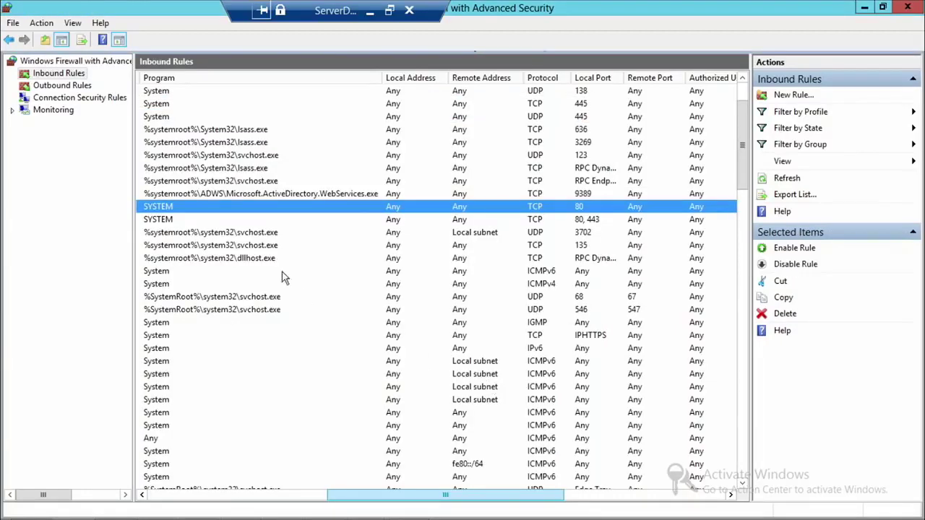
Locate the new Port 80 rule in the inbound rules list and check its profile, enabled state and action
mouse_move(352, 494)
left_click(307, 496)
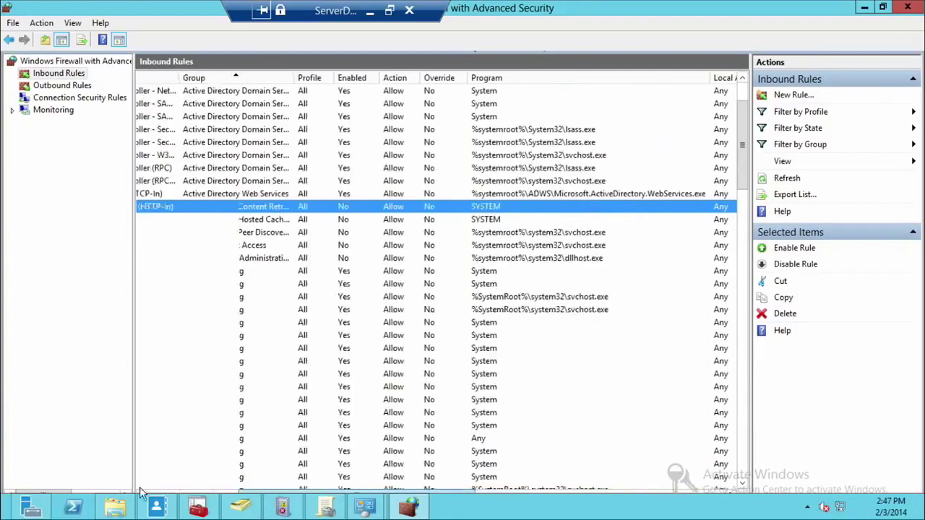
left_click(261, 349)
key("Home")
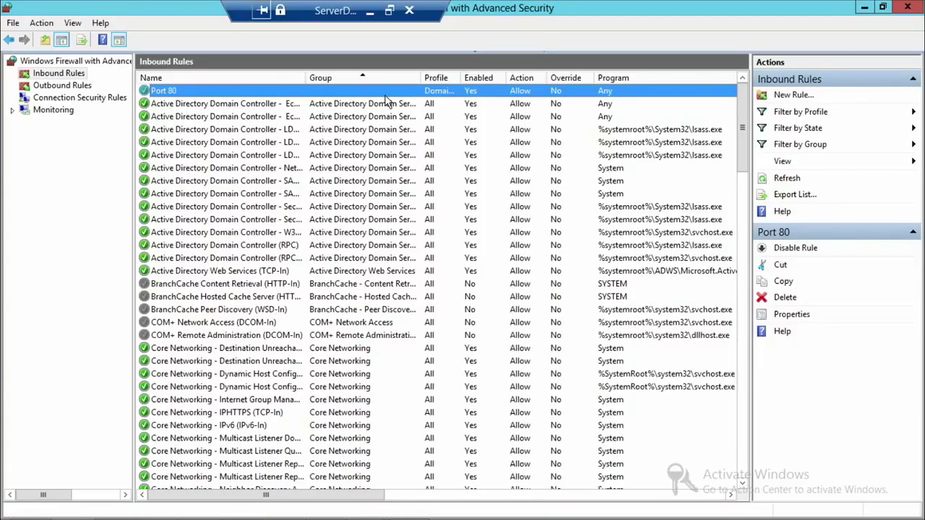
Open the properties of the Core Networking - Multicast Listener Report (ICMPv6-In) rule and examine its remote computers, scope, protocol and ICMP type settings
left_click(481, 192)
scroll(362, 278, "down", 7)
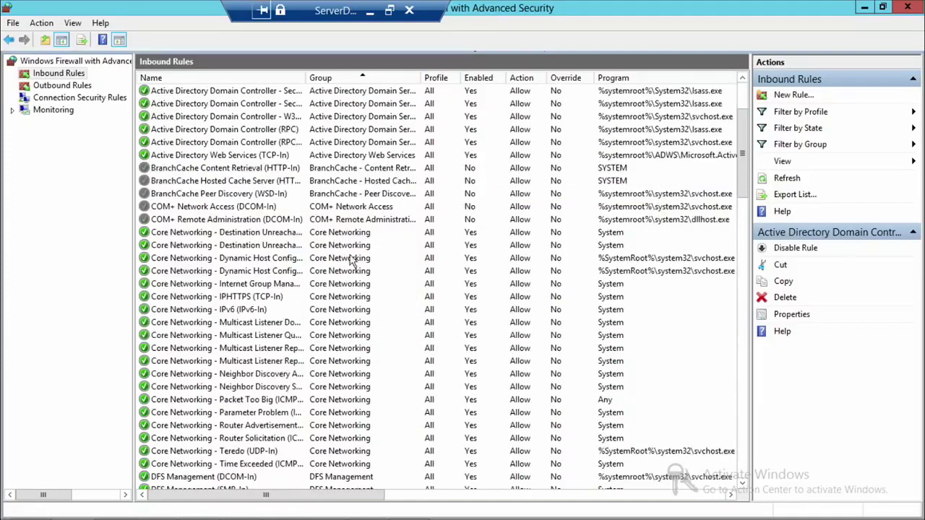
double_click(224, 194)
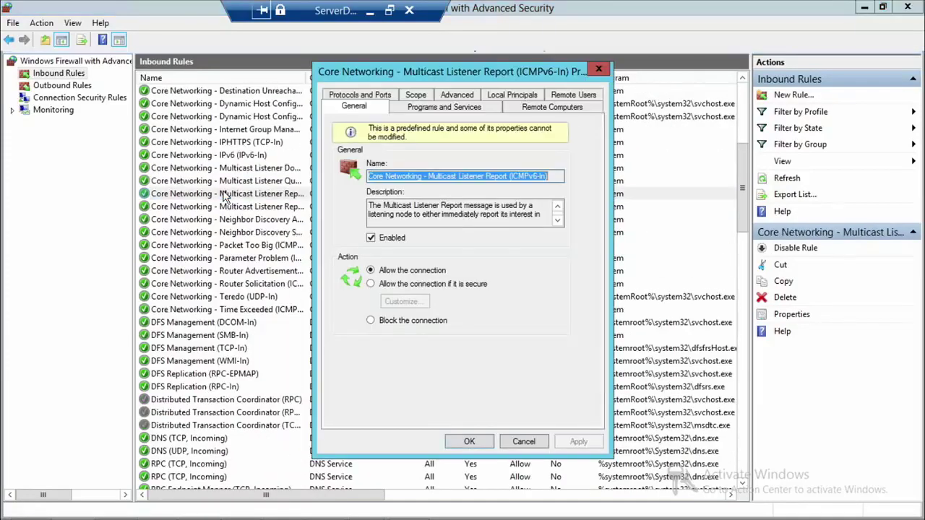
left_click(438, 108)
left_click(538, 109)
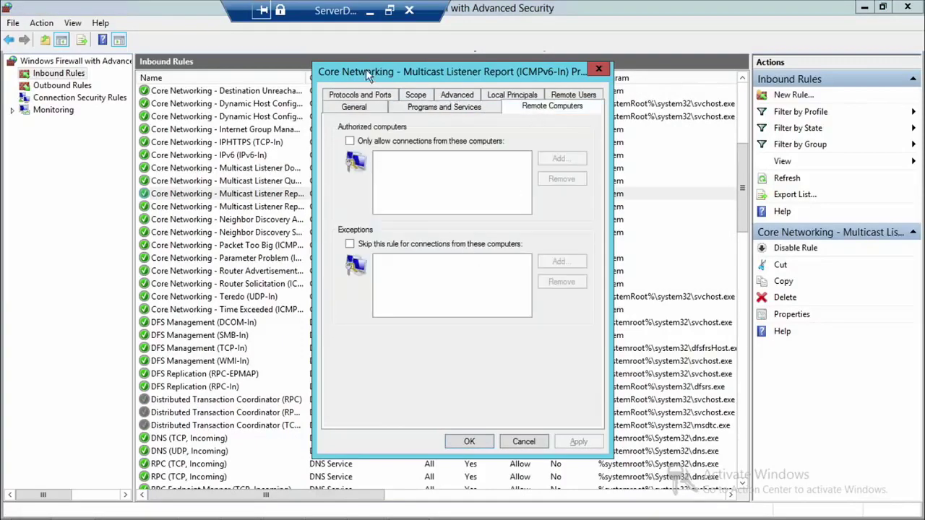
left_click(371, 94)
left_click(419, 108)
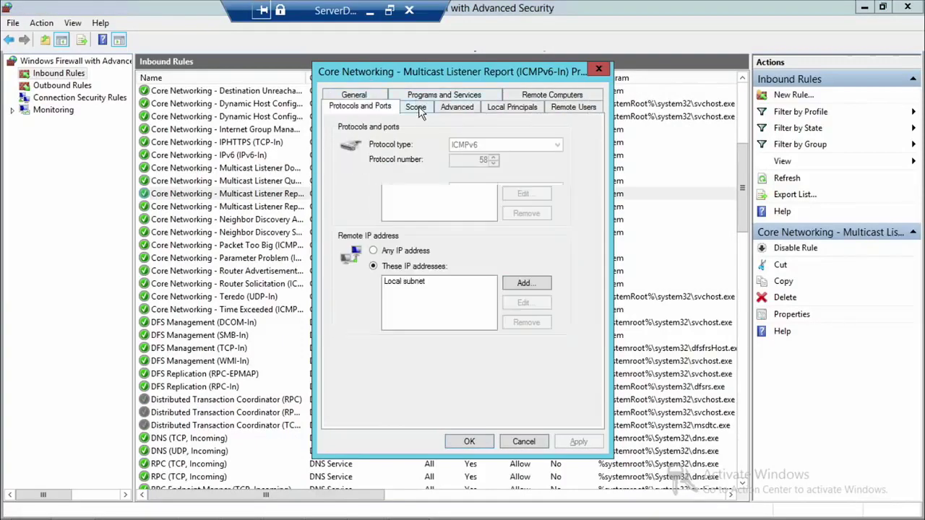
left_click(362, 108)
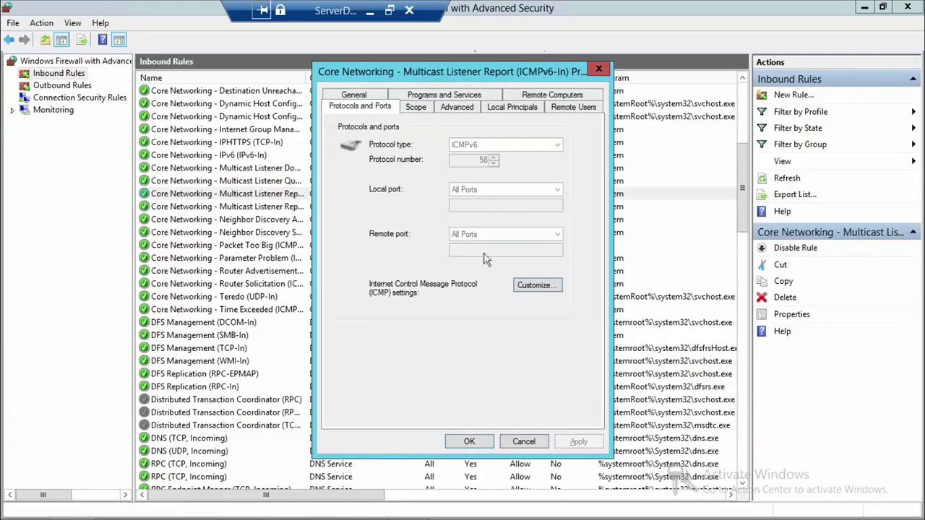
left_click(534, 285)
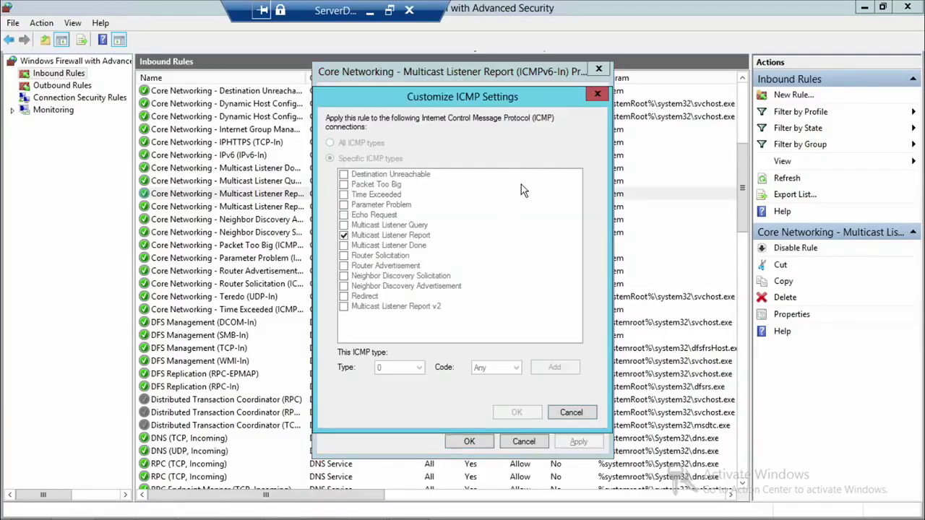
left_click(571, 414)
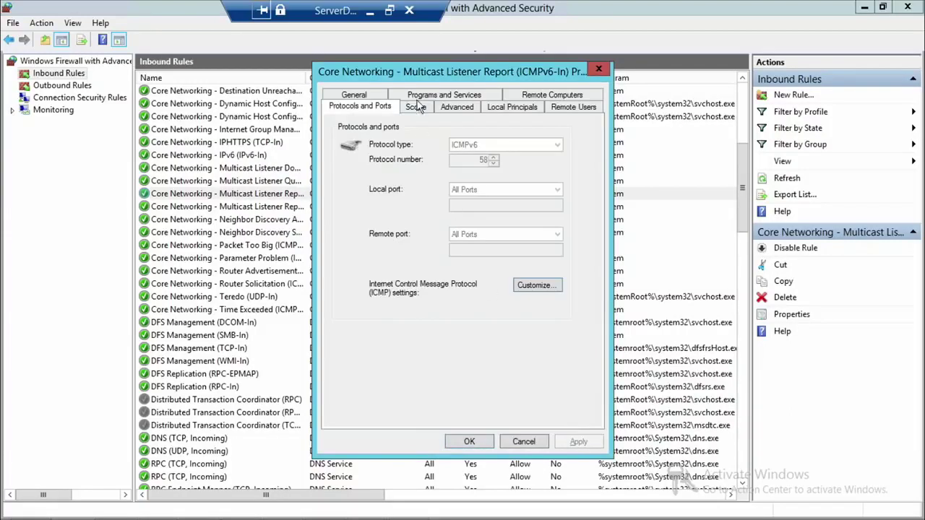
Review the Multicast Listener Report rule's programs, remote users, local principals, advanced and scope settings, and close its properties
left_click(426, 95)
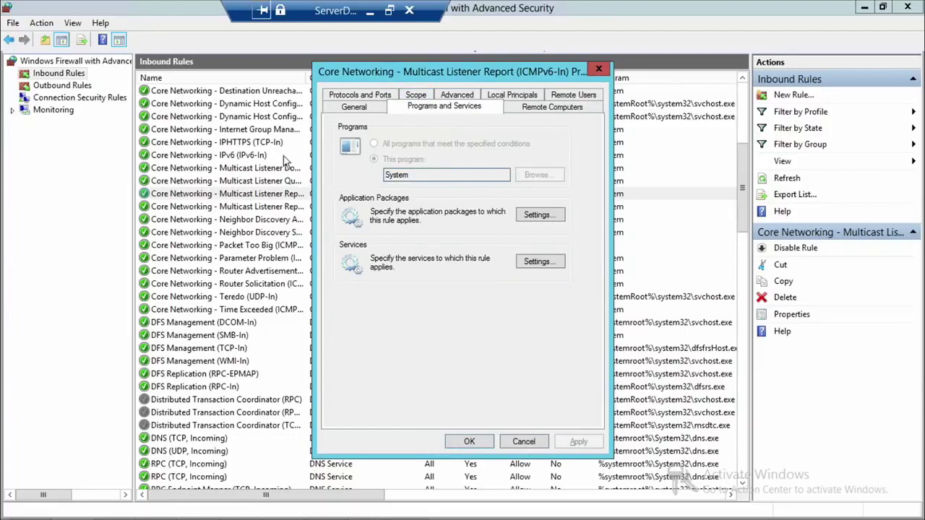
left_click(574, 96)
left_click(512, 107)
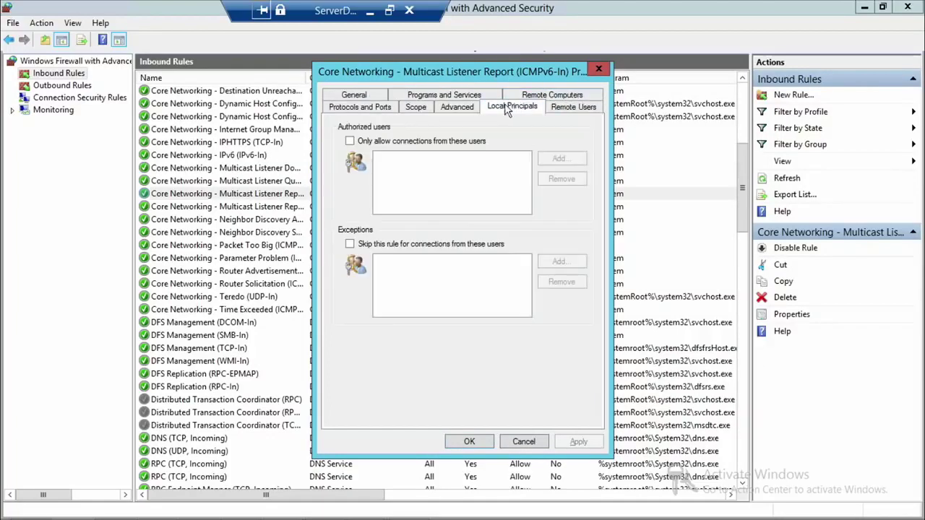
left_click(453, 114)
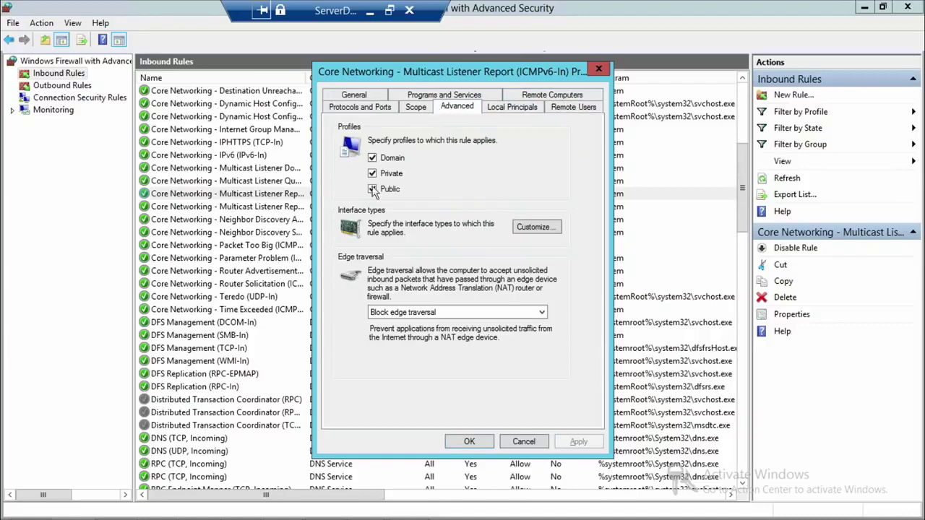
left_click(425, 108)
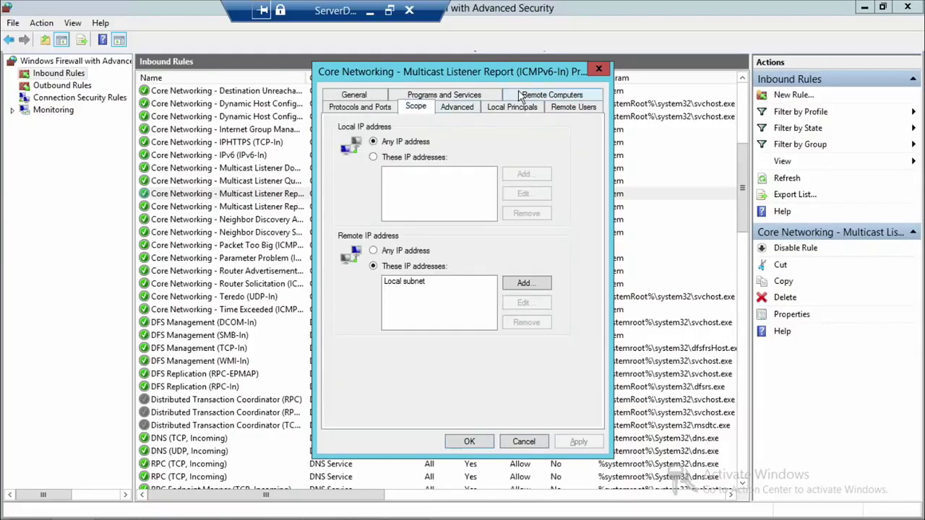
left_click(599, 70)
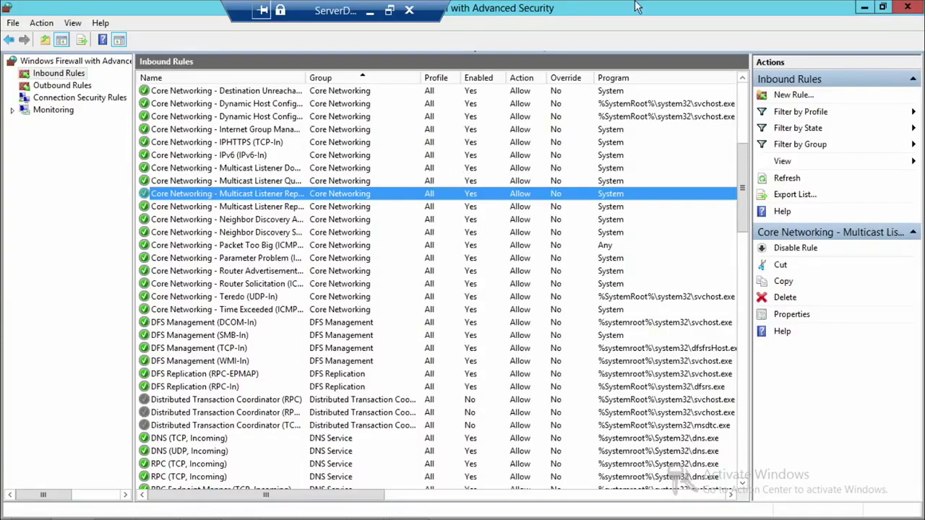
Leave the firewall console, reopen Administrative Tools from Control Panel, and select the Windows Firewall with Advanced Security shortcut
mouse_move(582, 1)
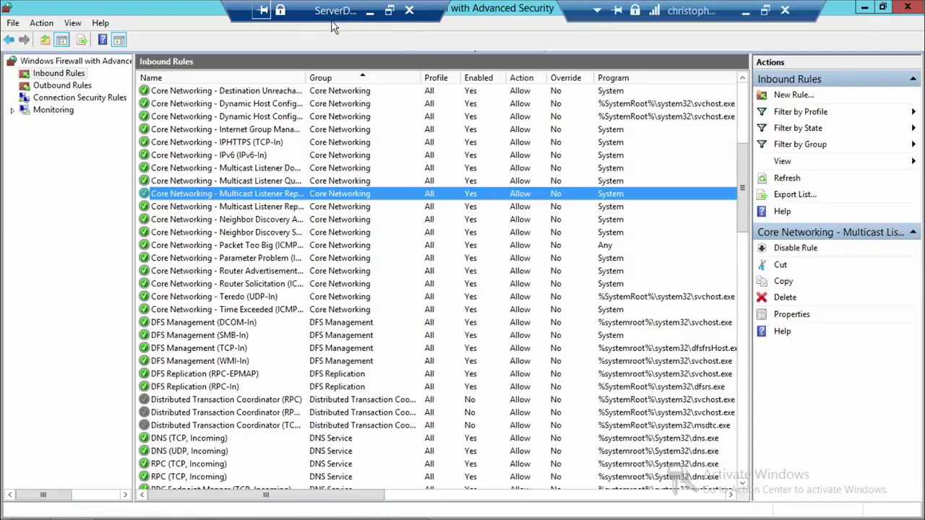
left_click(746, 11)
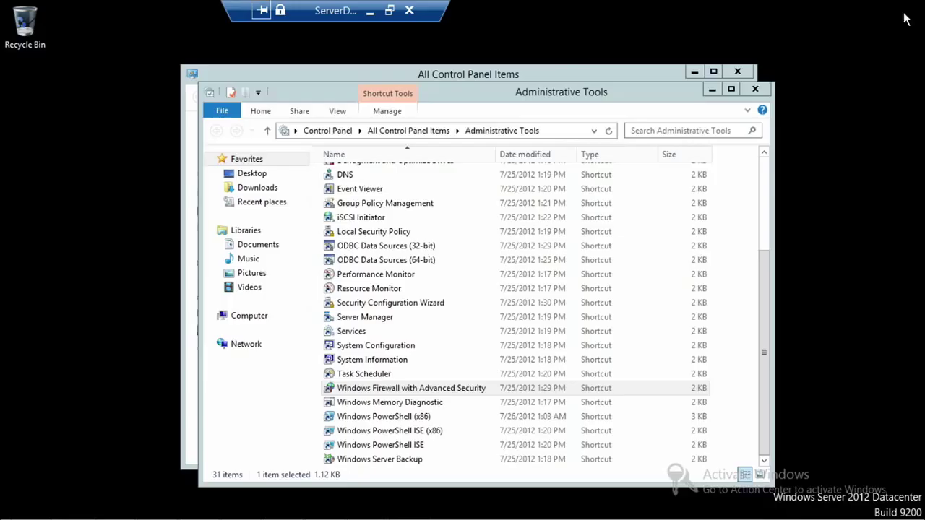
left_click(762, 90)
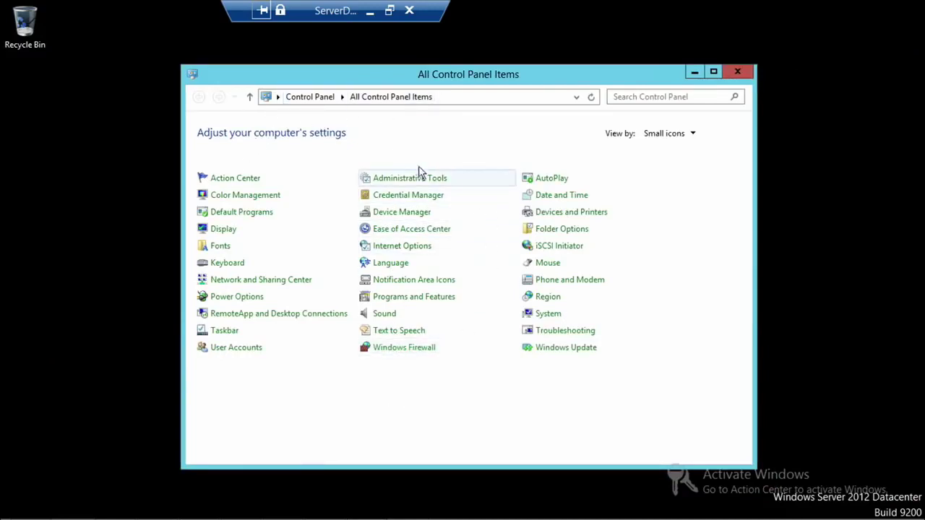
left_click(400, 185)
scroll(332, 289, "down", 4)
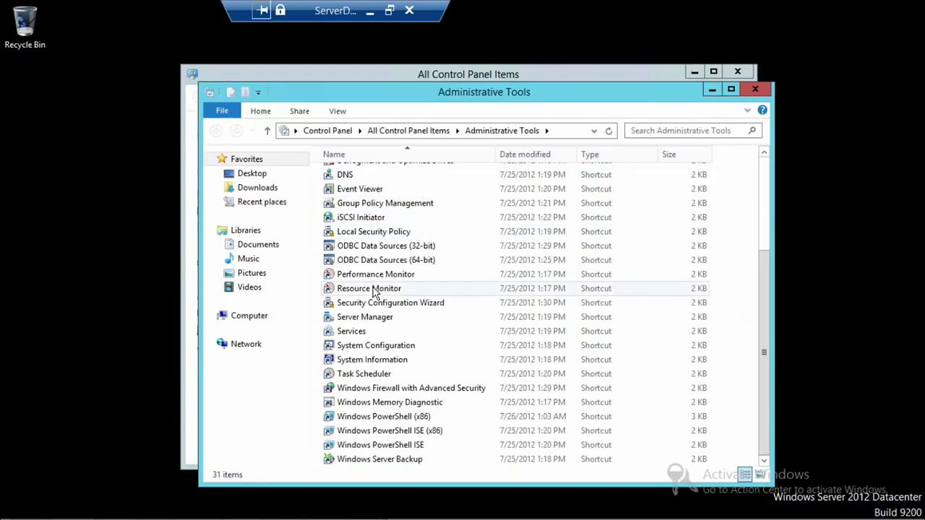
left_click(375, 391)
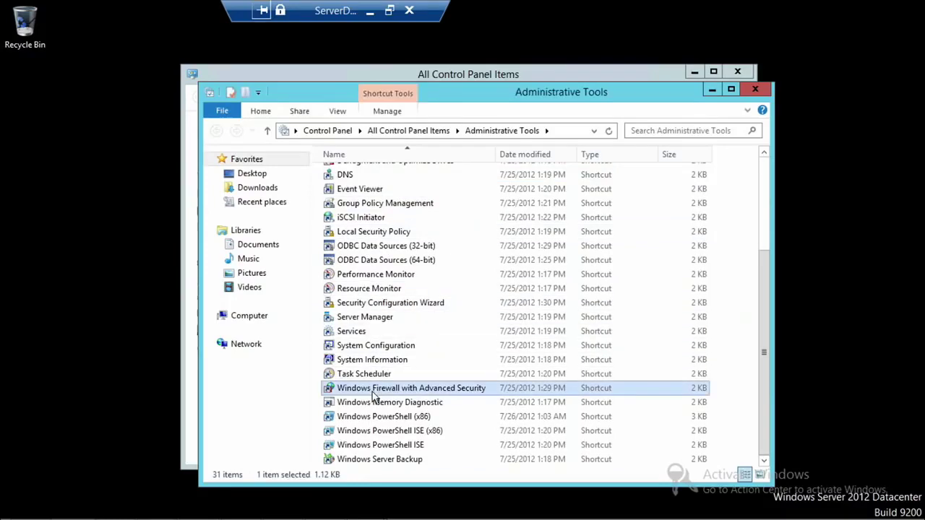
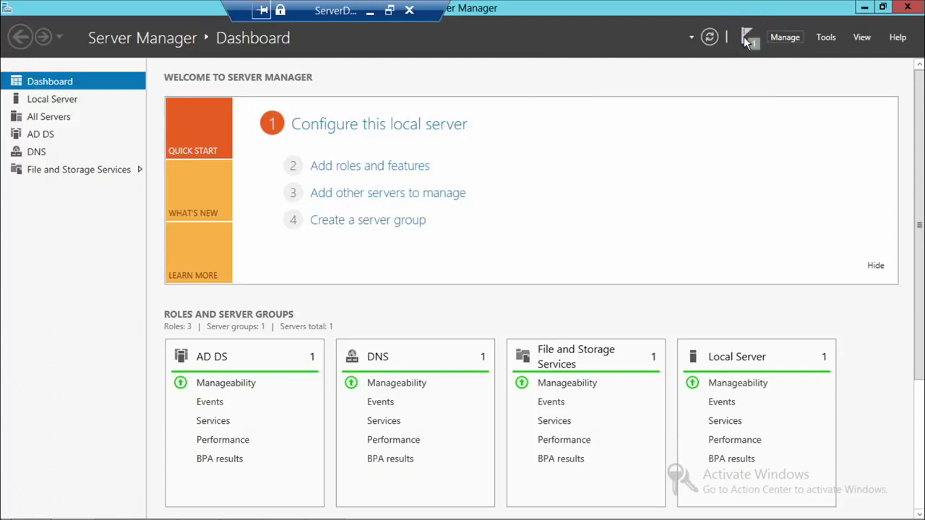
Check the feature installation notification in Server Manager and dismiss it
left_click(744, 37)
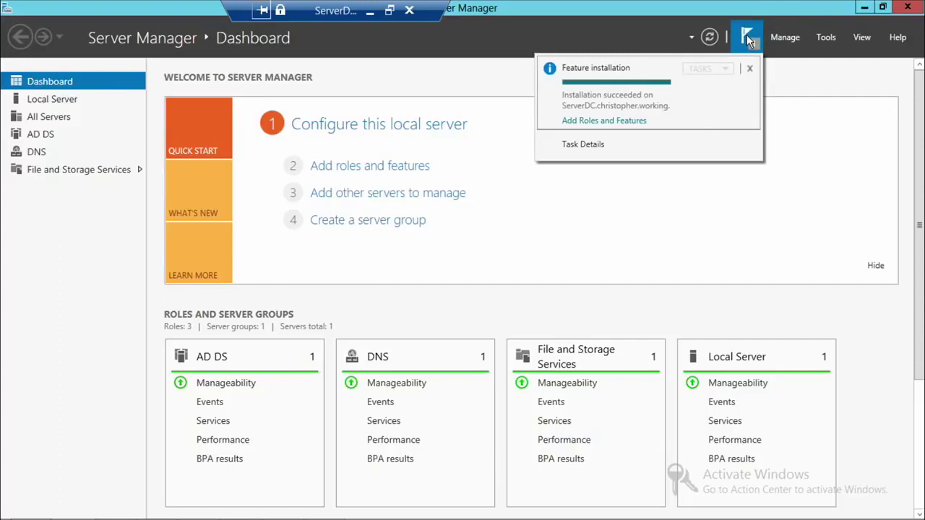
left_click(597, 120)
left_click(750, 68)
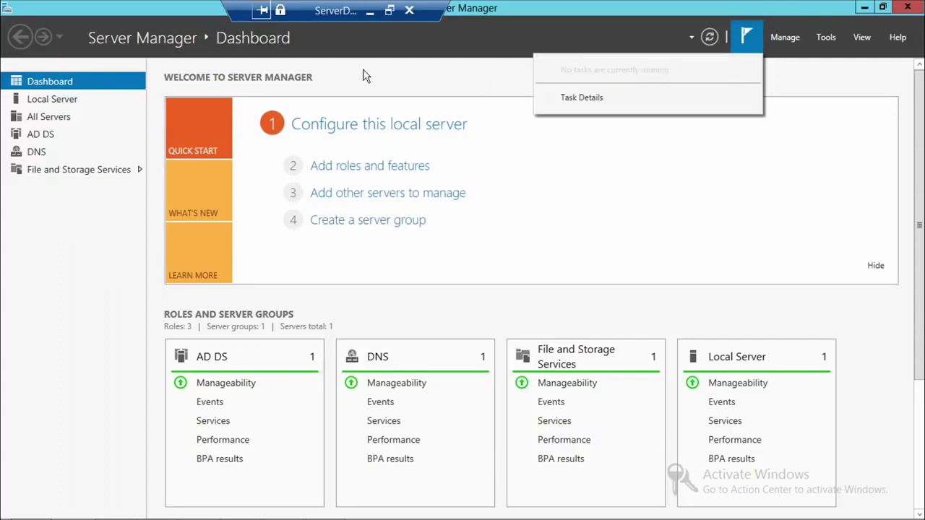
Open the Routing and Remote Access console and start Configure and Enable Routing and Remote Access for SERVERDC (local)
left_click(824, 41)
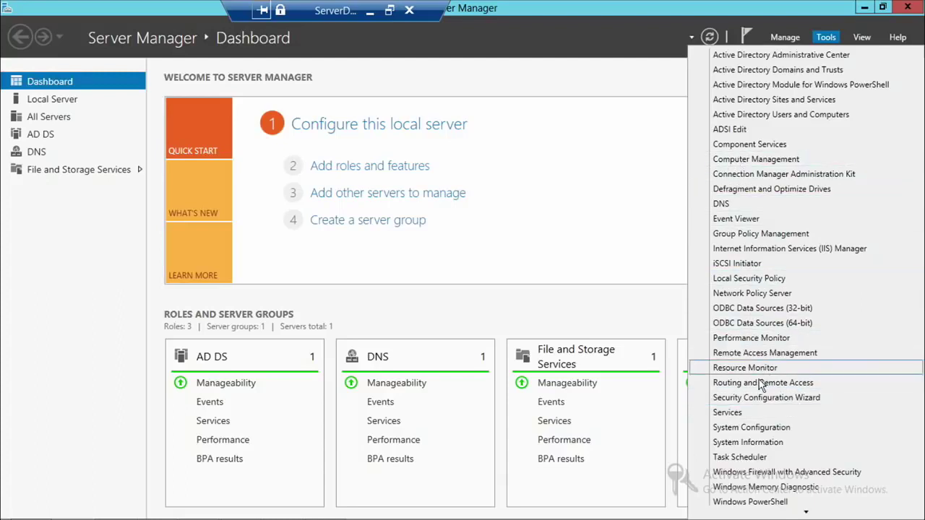
left_click(748, 389)
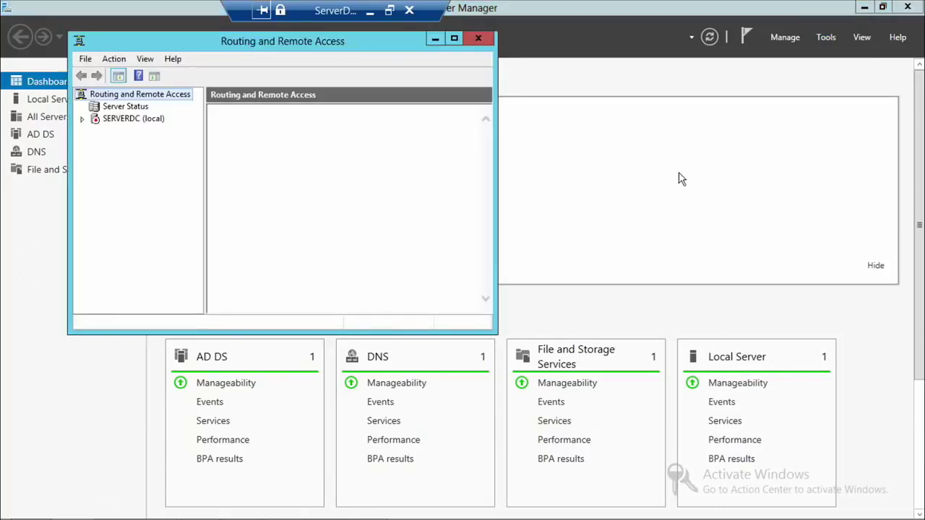
left_click(450, 38)
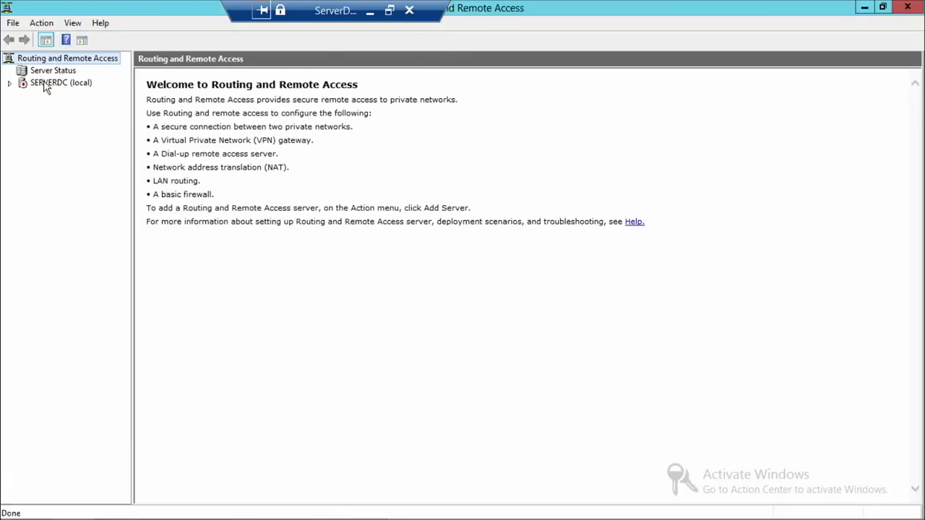
left_click(45, 83)
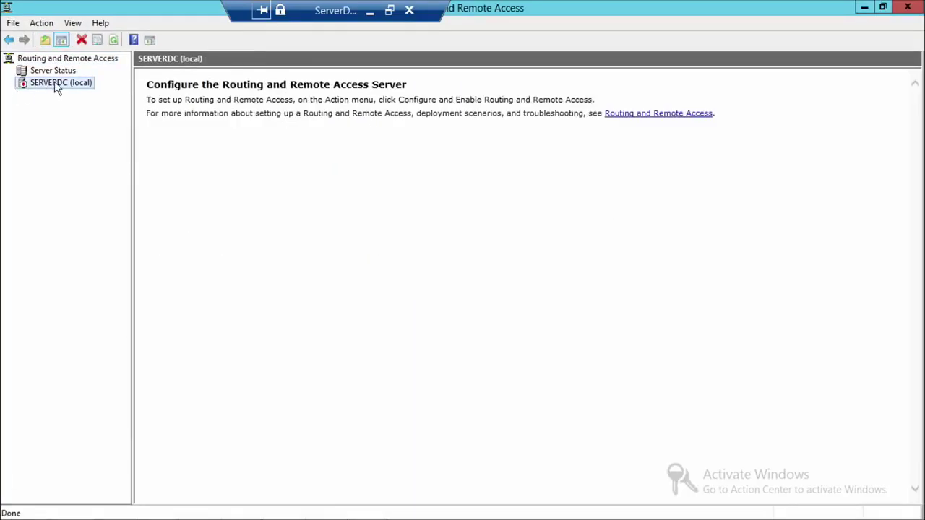
right_click(50, 86)
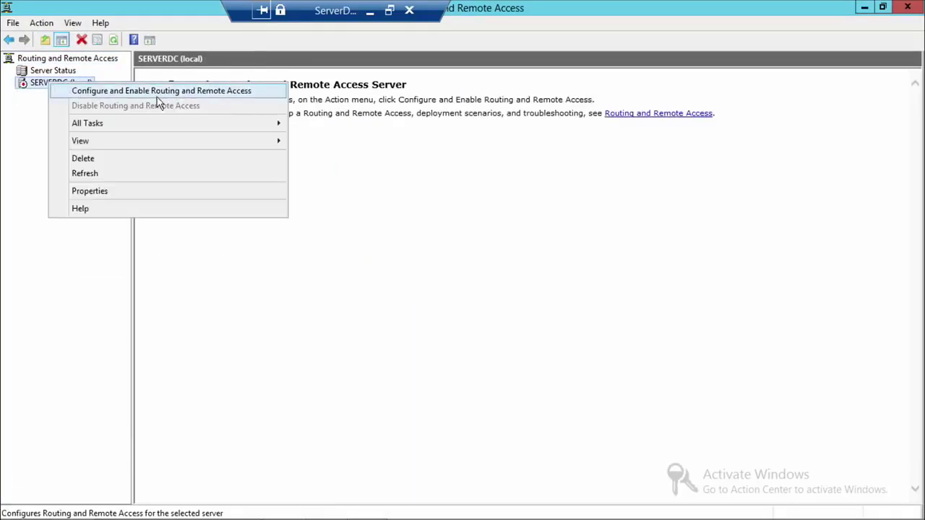
left_click(178, 93)
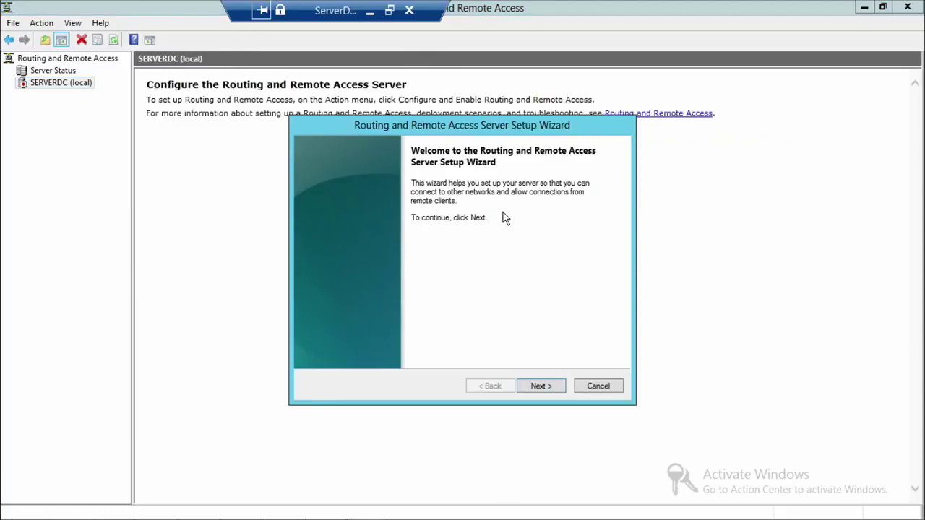
Complete the server setup wizard with a custom configuration that enables LAN routing, and start the service
left_click(556, 386)
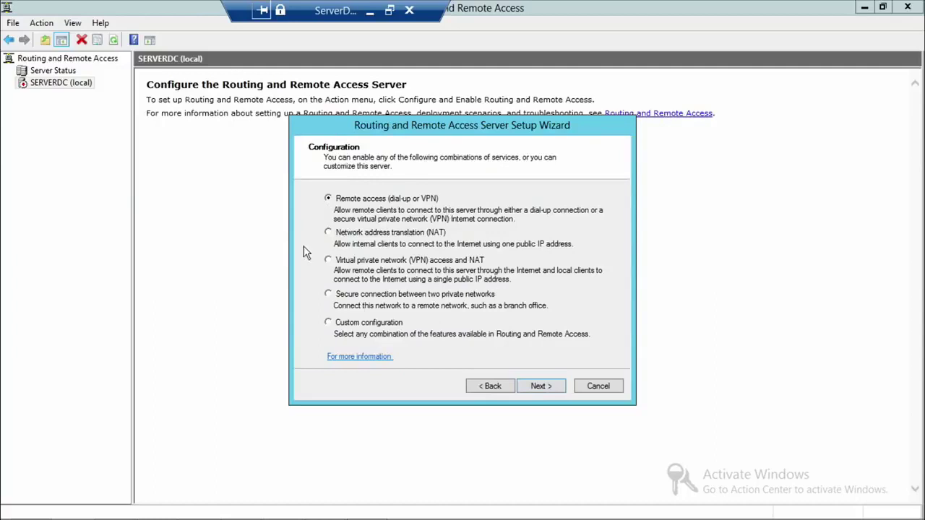
left_click(330, 294)
left_click(544, 386)
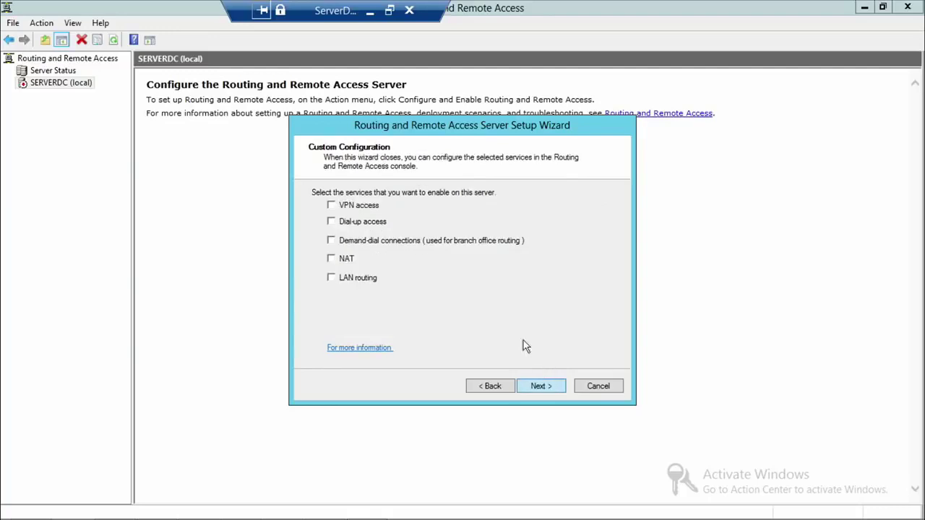
left_click(331, 278)
left_click(544, 386)
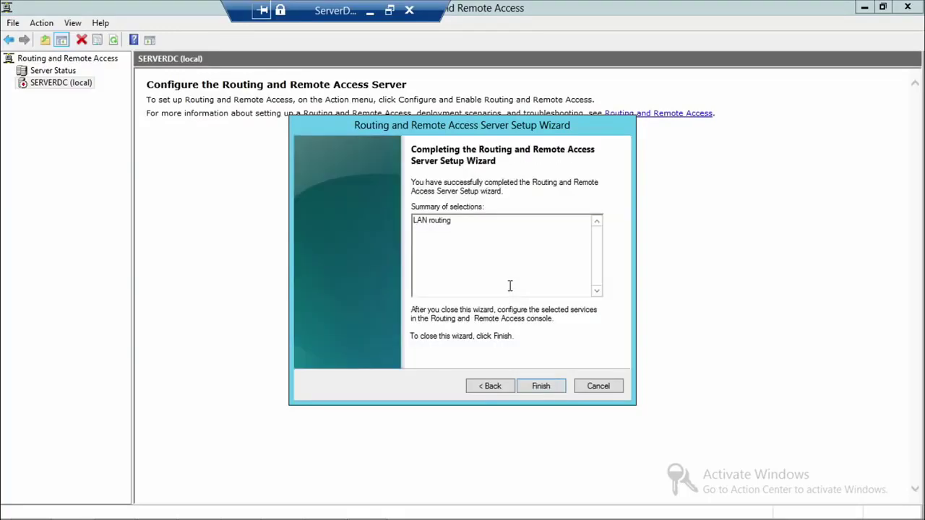
left_click(549, 387)
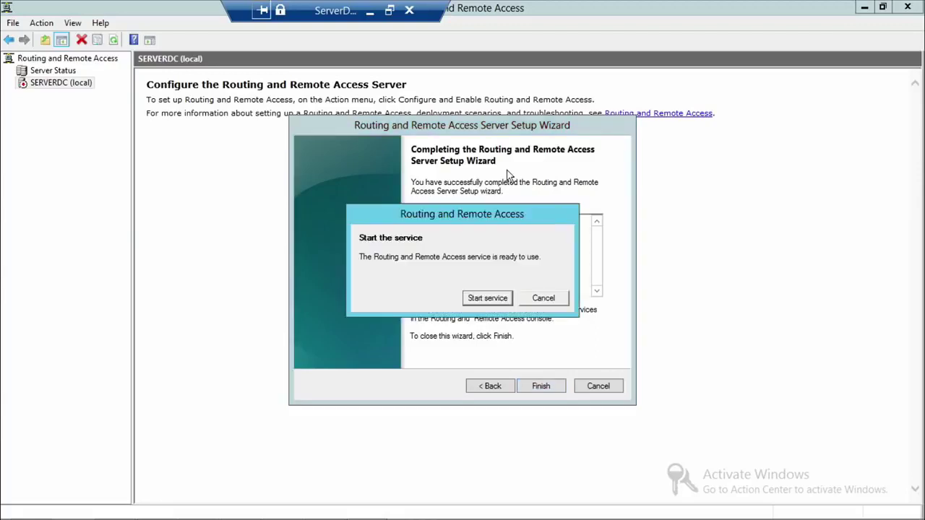
left_click(486, 300)
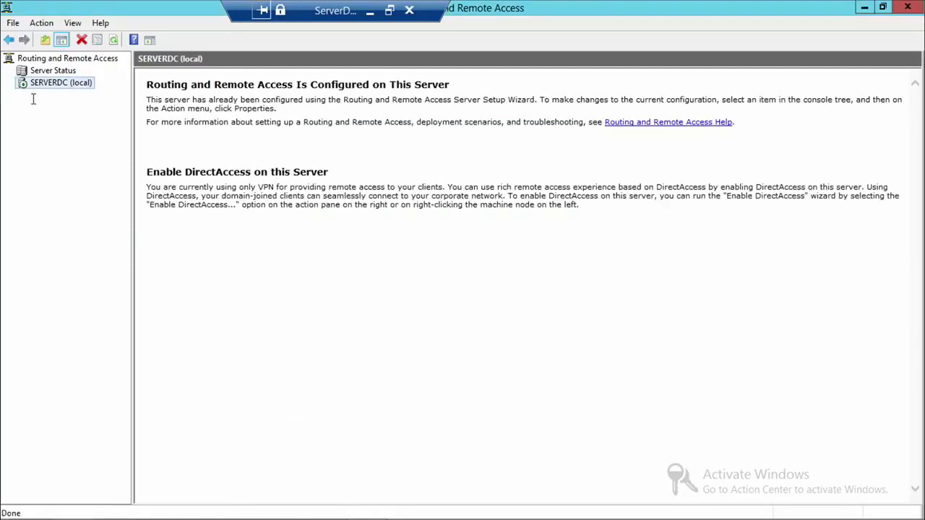
Expand SERVERDC (local) and check the available actions for the Internal and Ethernet entries under Network Interfaces
right_click(39, 86)
left_click(9, 86)
left_click(10, 85)
left_click(57, 96)
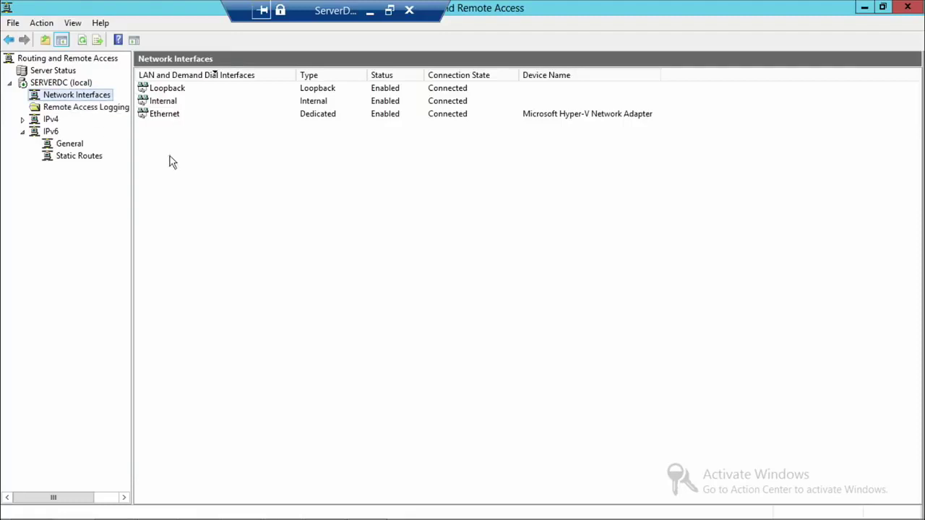
right_click(164, 106)
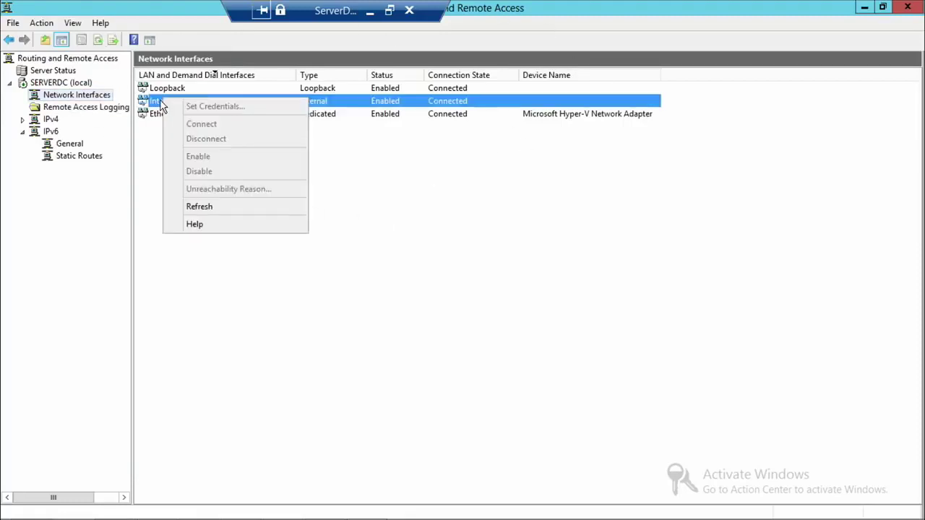
left_click(155, 105)
right_click(155, 105)
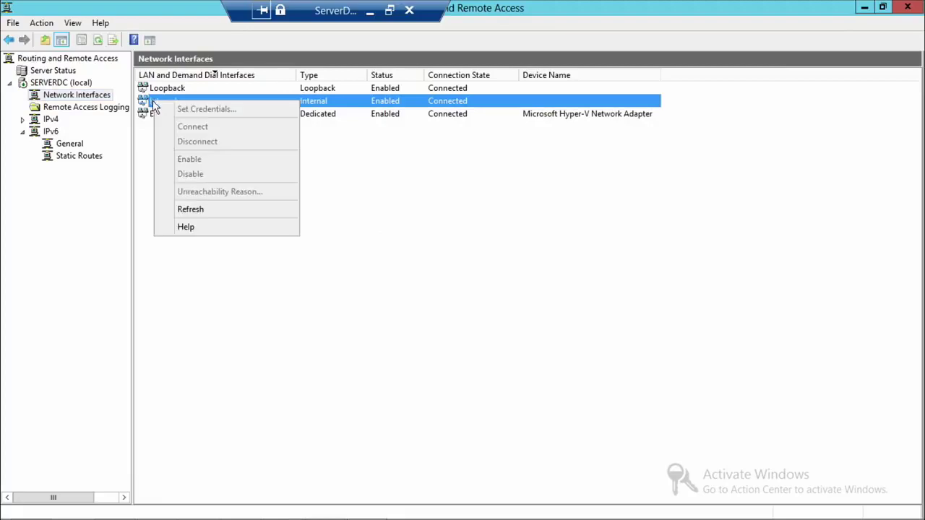
left_click(152, 113)
right_click(152, 113)
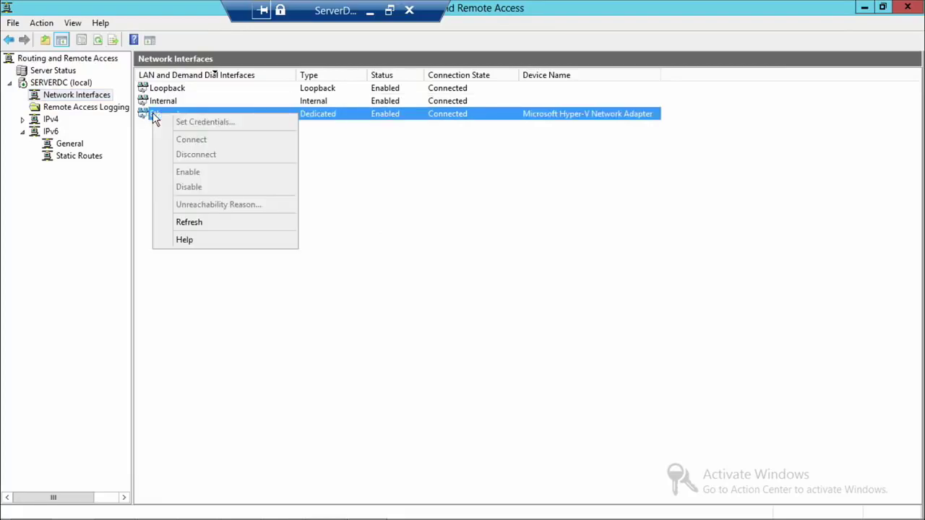
left_click(137, 267)
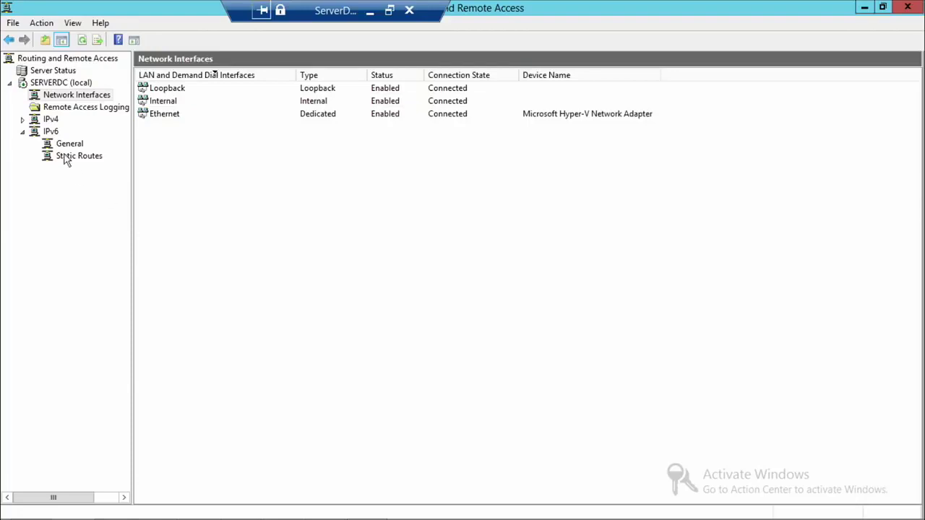
Expand the IPv4 node and compare its General interface list with the server's Network Interfaces
left_click(22, 120)
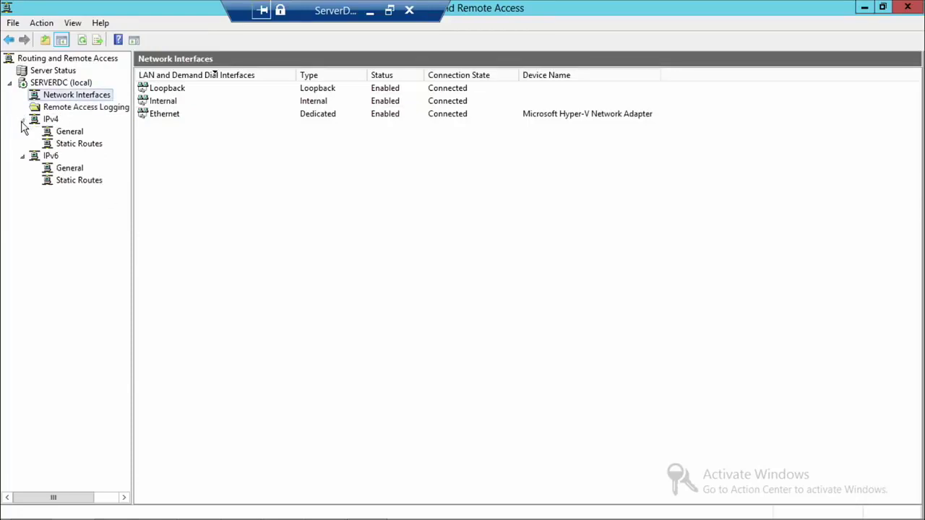
left_click(68, 131)
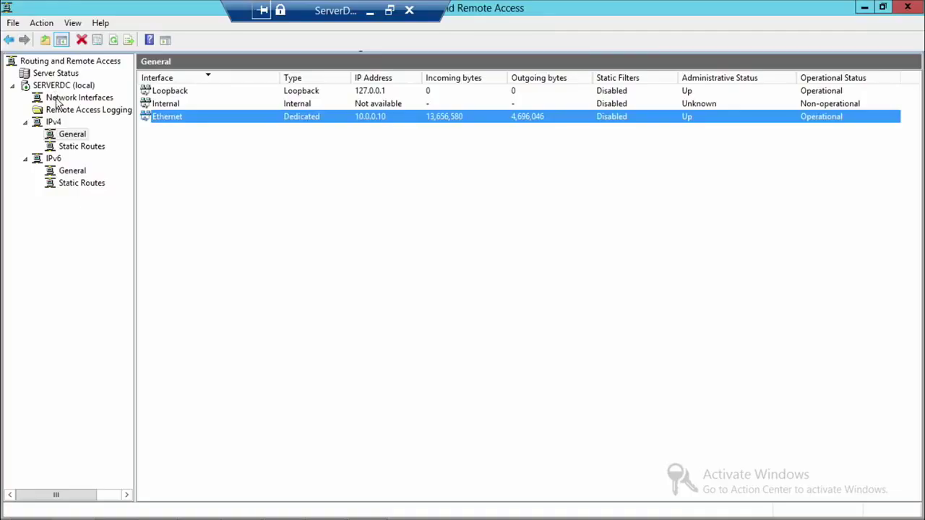
left_click(56, 99)
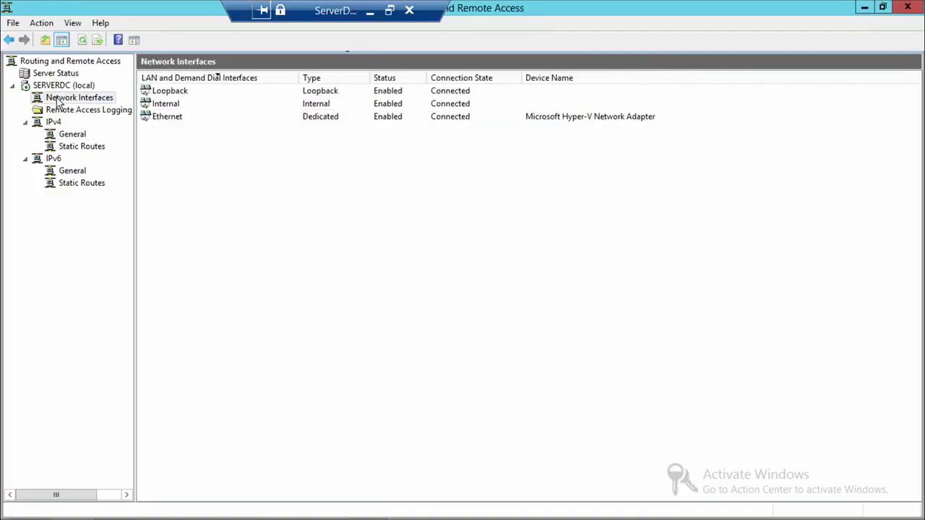
left_click(72, 136)
Open a new IPv4 static route, examine its fields and interface choices, and cancel it
left_click(72, 146)
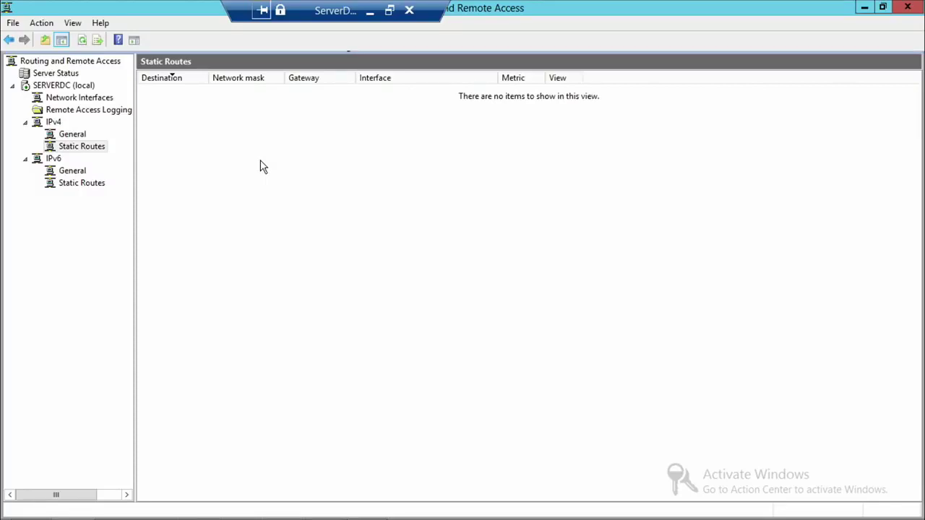
right_click(422, 142)
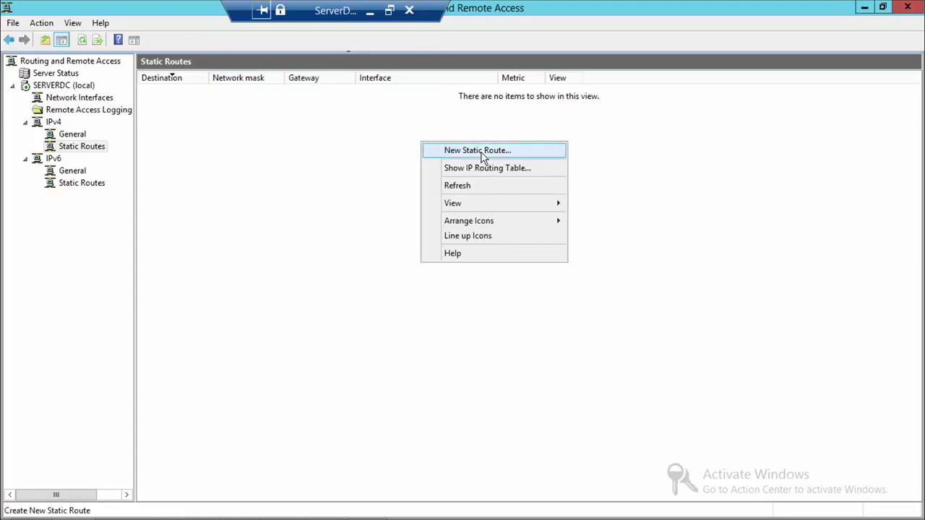
left_click(483, 154)
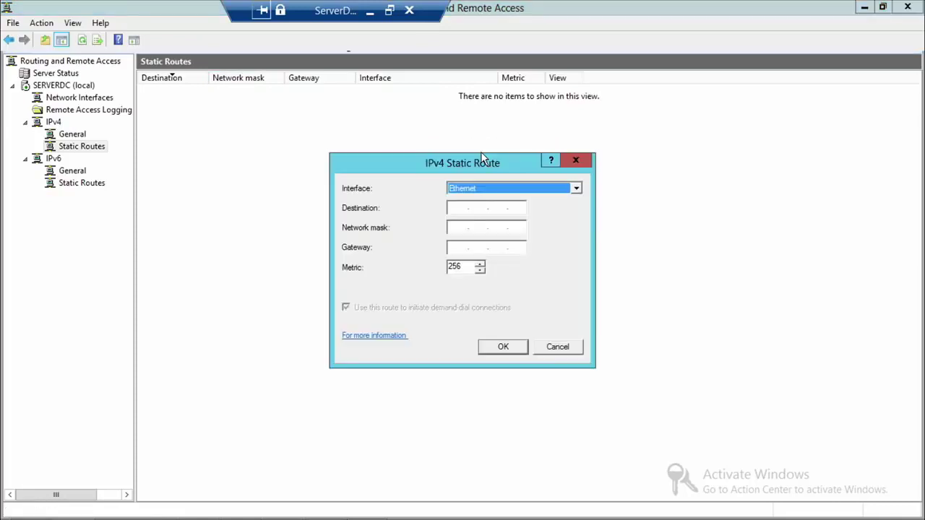
left_click(477, 210)
left_click(474, 247)
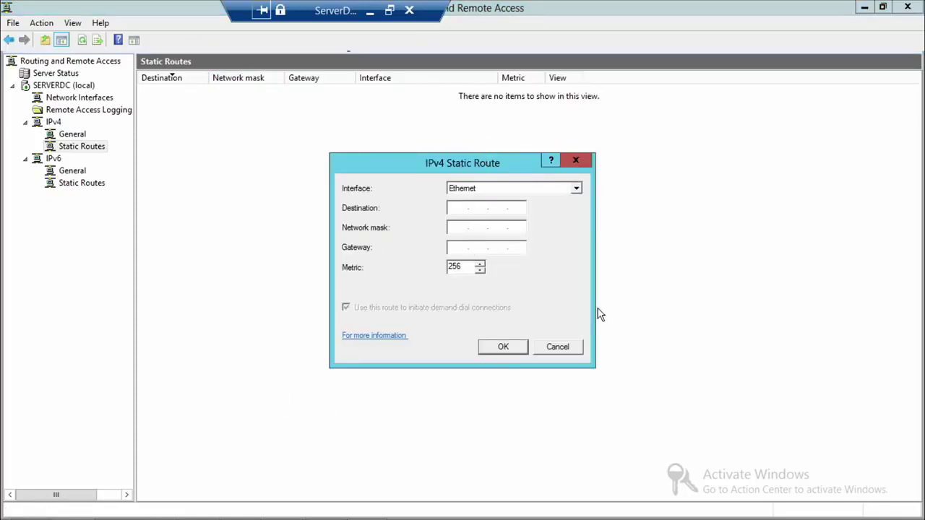
left_click(505, 189)
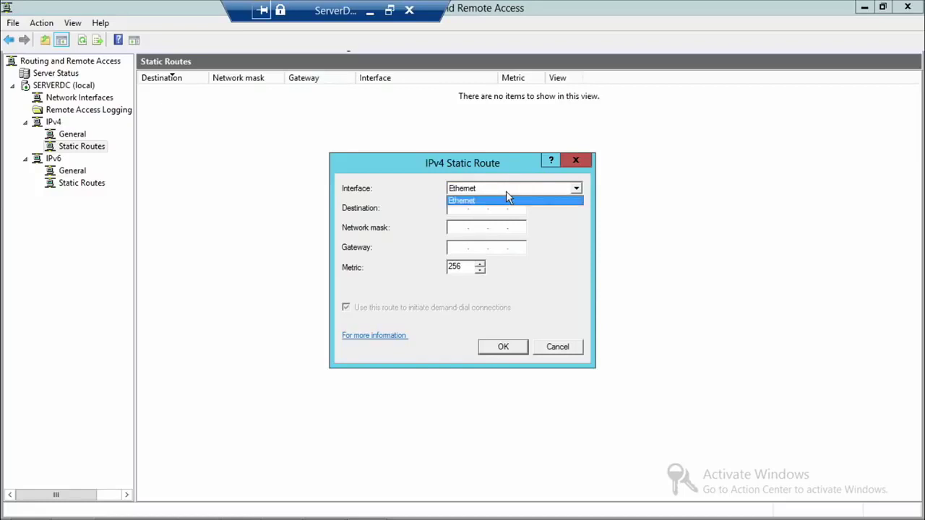
left_click(507, 194)
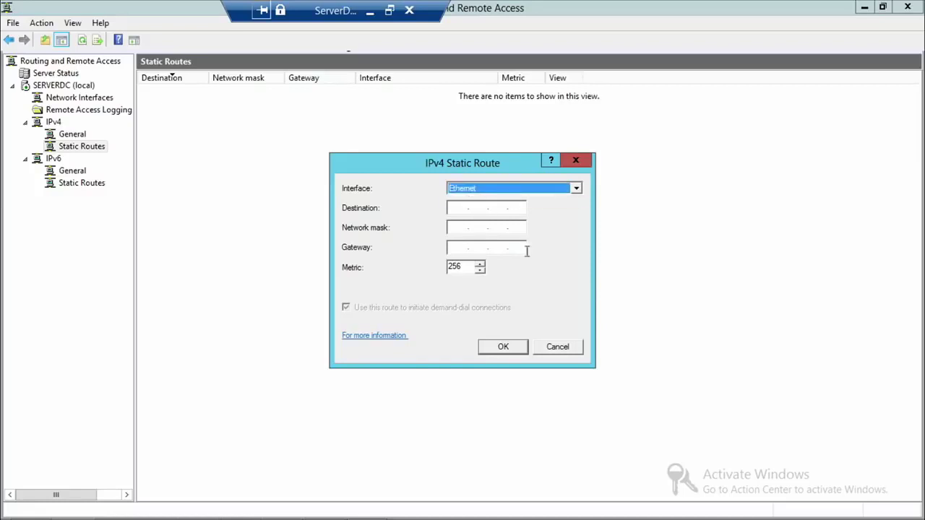
left_click(577, 189)
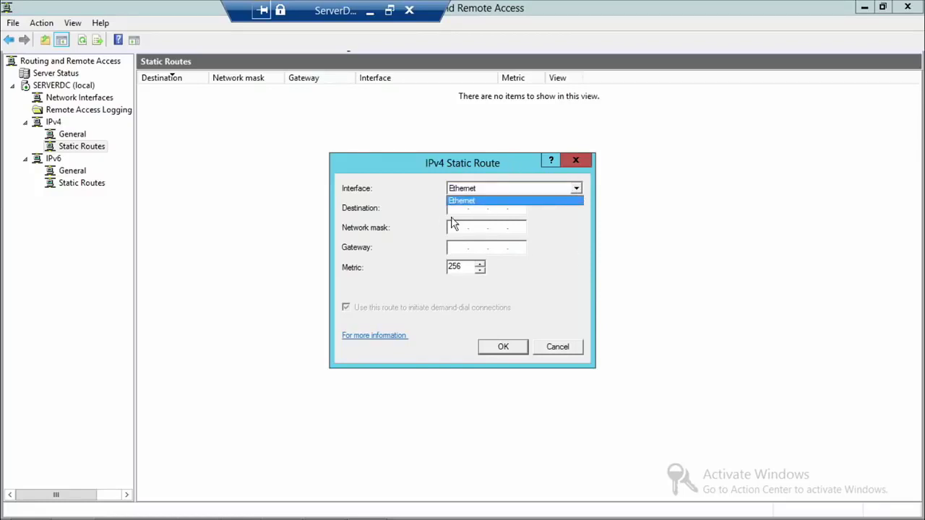
left_click(545, 351)
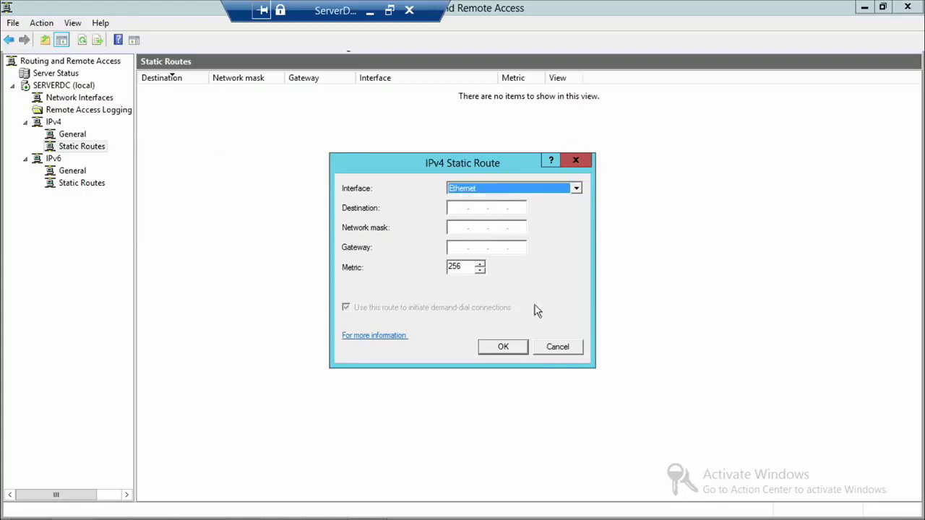
left_click(570, 347)
Review the Ethernet entry under Network Interfaces and in the IPv4 General list
left_click(86, 99)
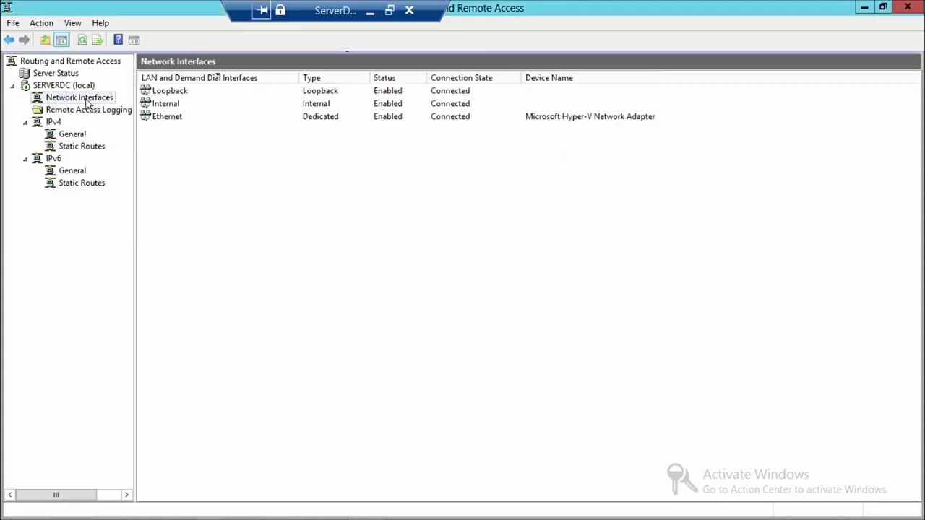
left_click(184, 117)
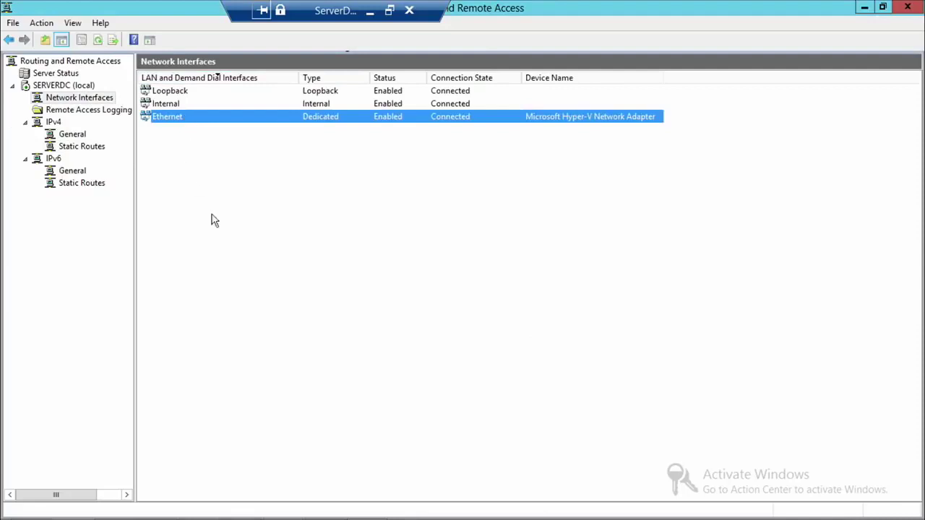
left_click(72, 137)
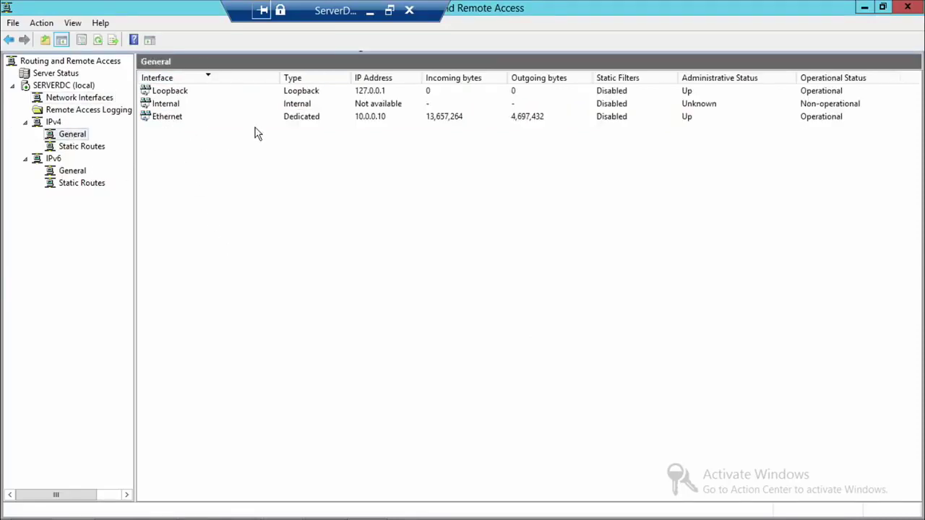
left_click(228, 116)
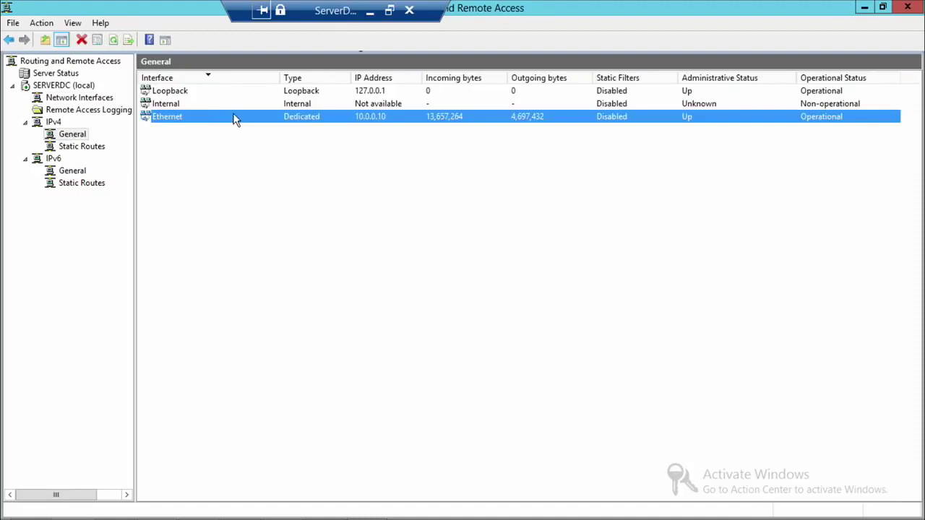
Show the IP routing table from IPv4 Static Routes, review its entries, and close it
left_click(78, 147)
right_click(446, 204)
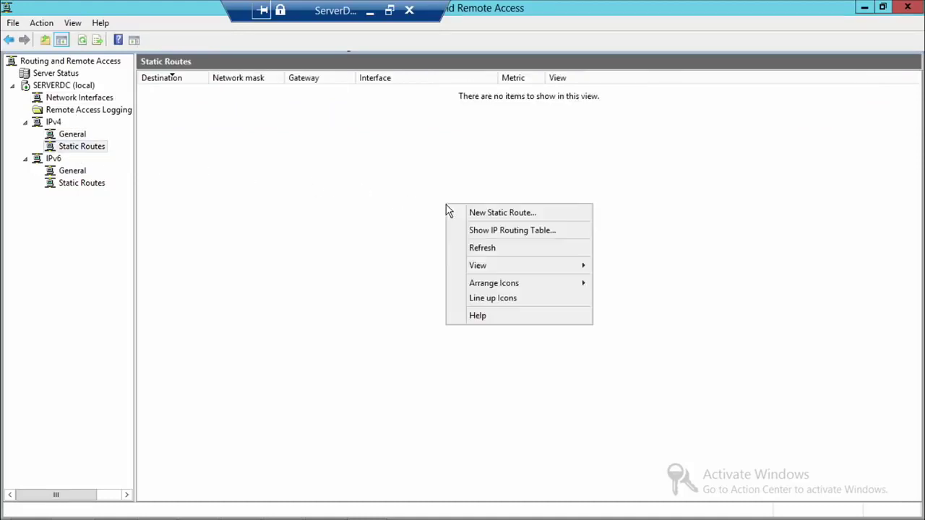
left_click(508, 233)
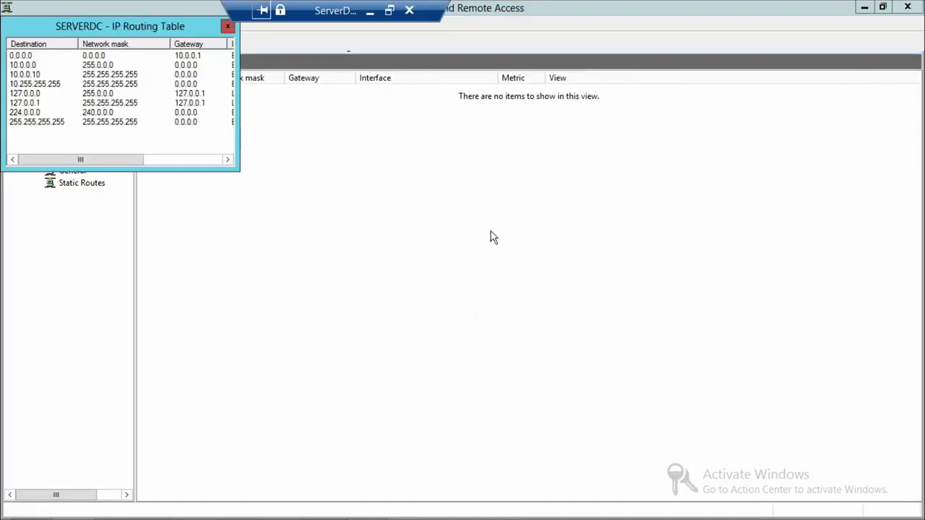
left_click_drag(117, 26, 609, 198)
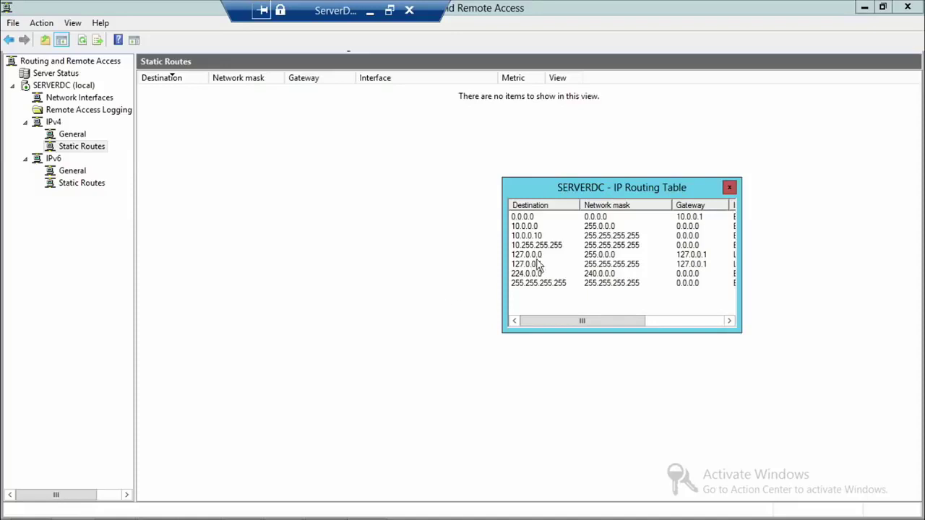
left_click_drag(581, 320, 518, 314)
left_click(731, 190)
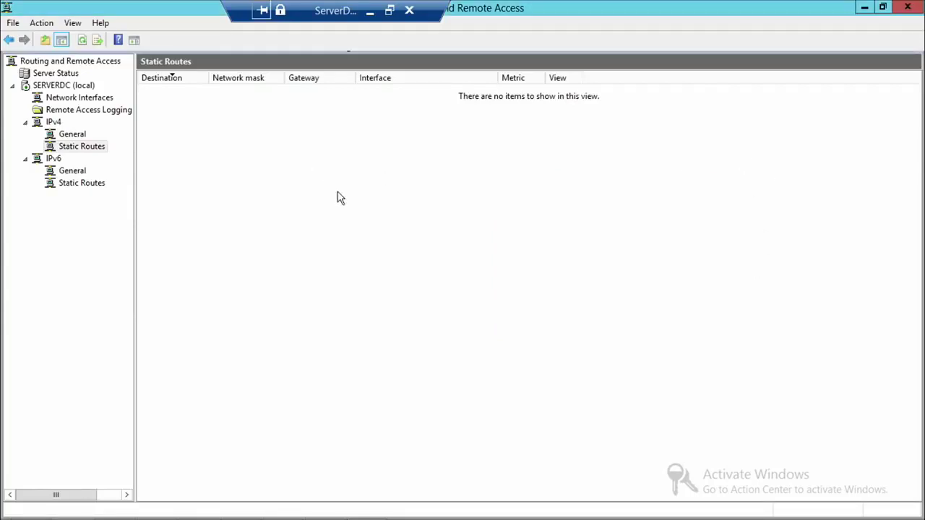